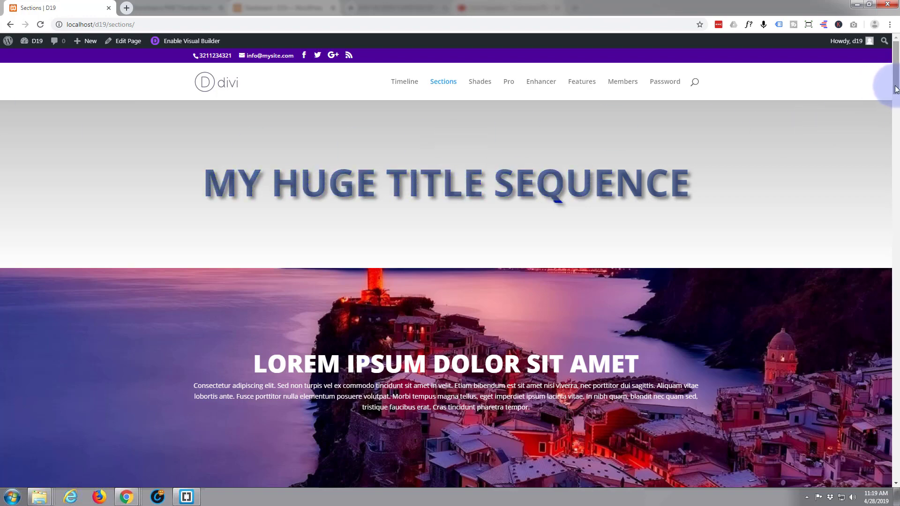
Step: Preview the overlapping photo gallery on the Sections page by enlarging the Prague and glacier images in the lightbox
{"action": "left_click_drag", "start_coordinate": [895, 90], "coordinate": [892, 406]}
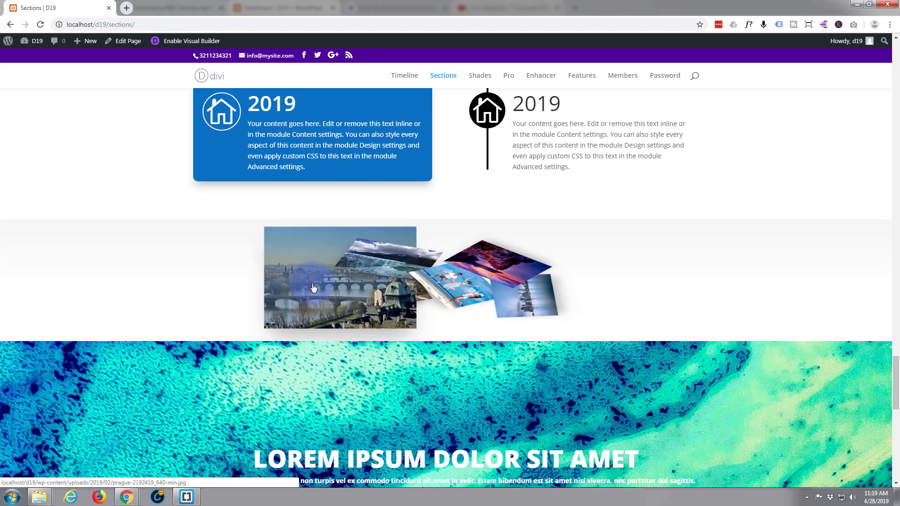
{"action": "left_click", "coordinate": [313, 287]}
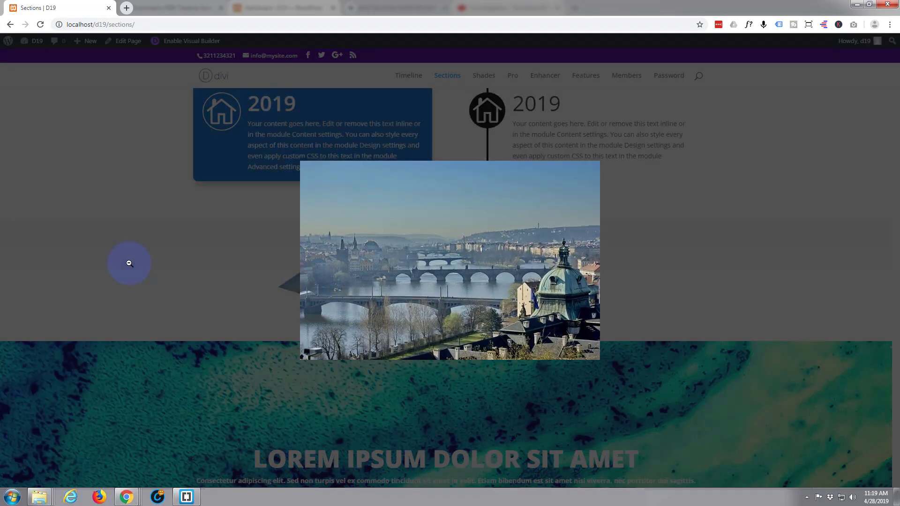
{"action": "left_click", "coordinate": [130, 264]}
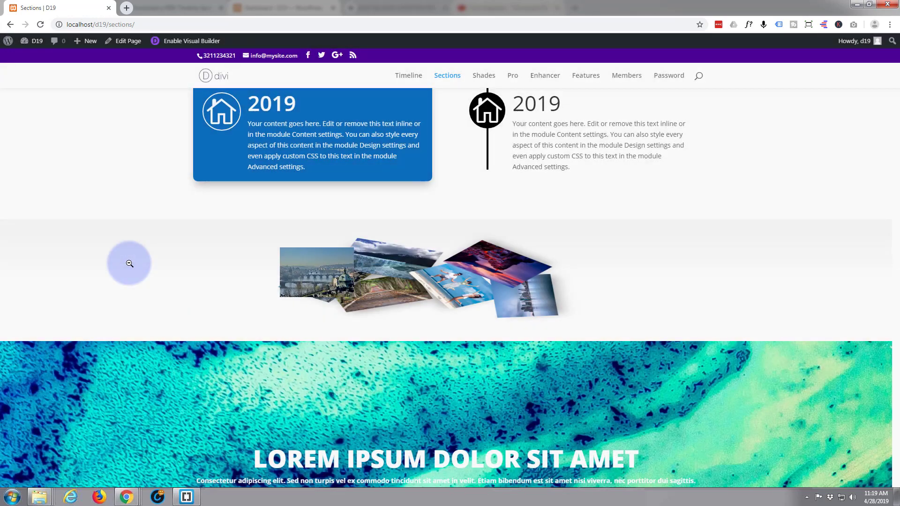
{"action": "left_click", "coordinate": [380, 260]}
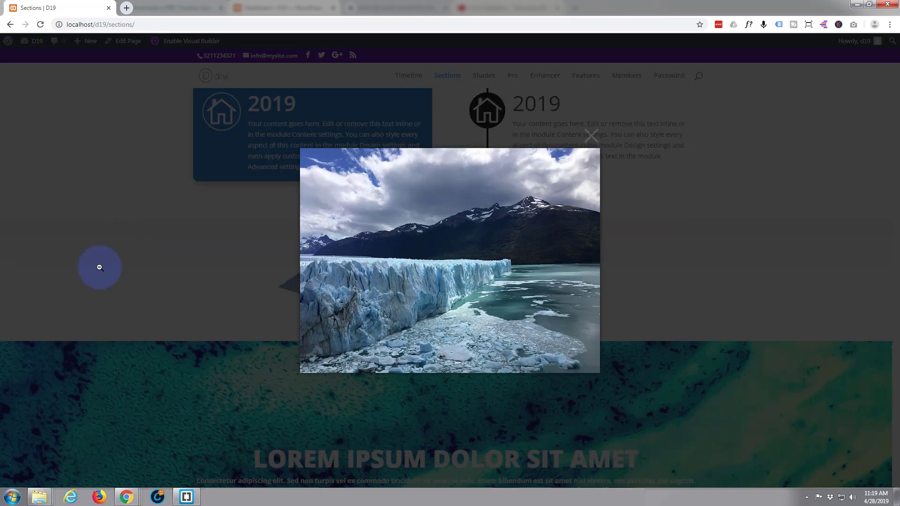
{"action": "left_click", "coordinate": [99, 267]}
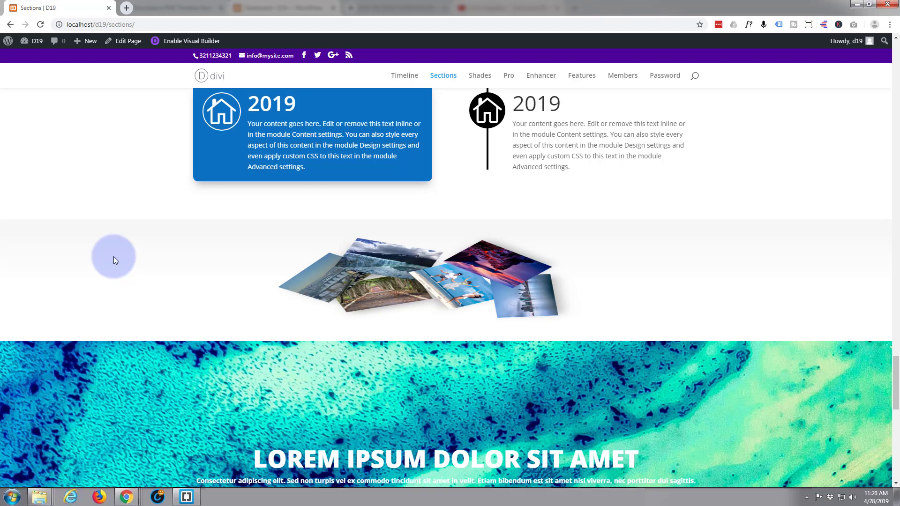
Step: Open the Sections page in the Visual Builder and delete the row holding the overlapping photo gallery
{"action": "left_click", "coordinate": [182, 43]}
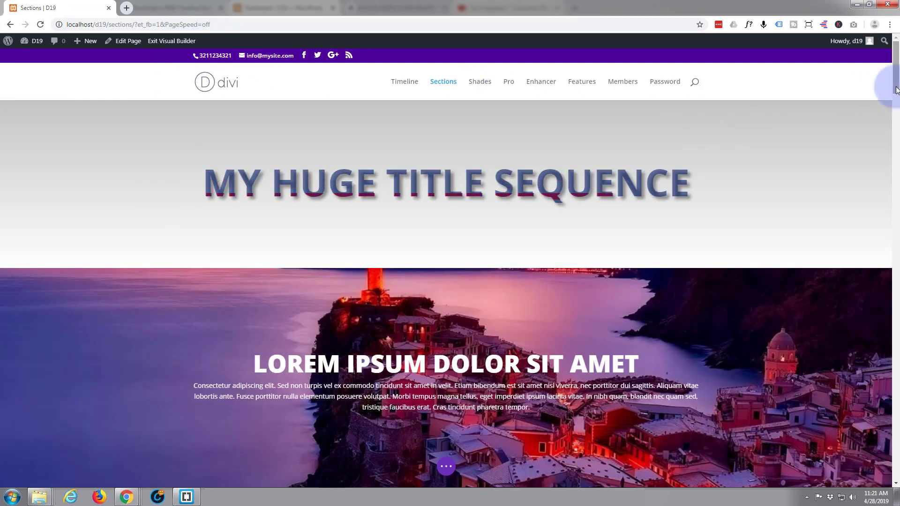
{"action": "left_click_drag", "start_coordinate": [886, 100], "coordinate": [895, 398]}
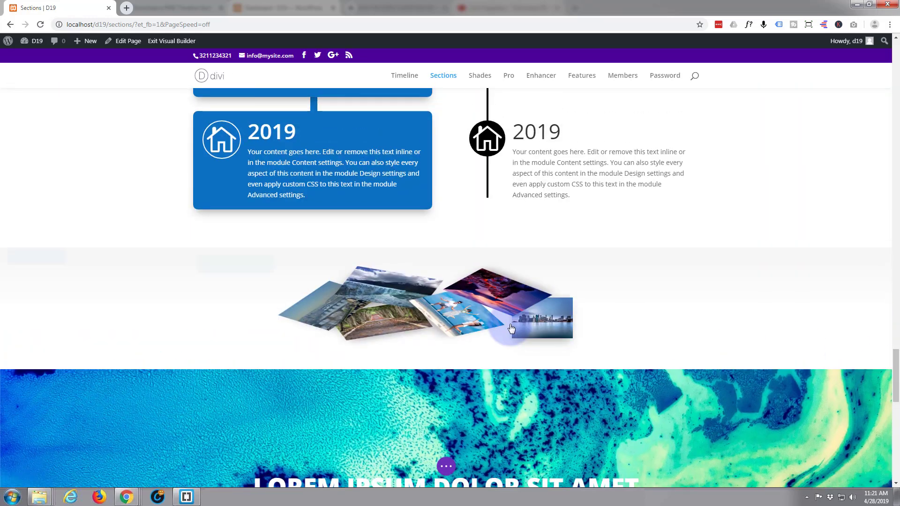
{"action": "mouse_move", "coordinate": [225, 267]}
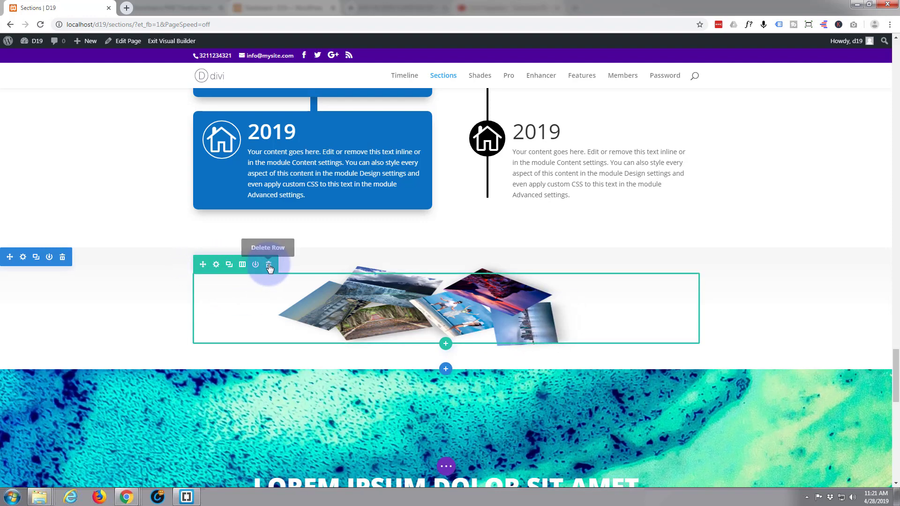
{"action": "left_click", "coordinate": [269, 266]}
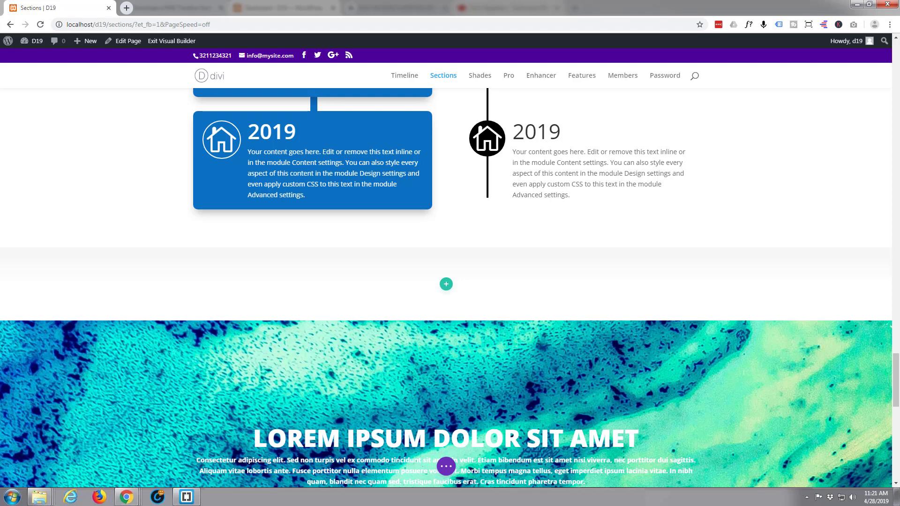
Step: Insert a row of six equal columns in the emptied section and add an Image module to its first column
{"action": "left_click", "coordinate": [446, 286]}
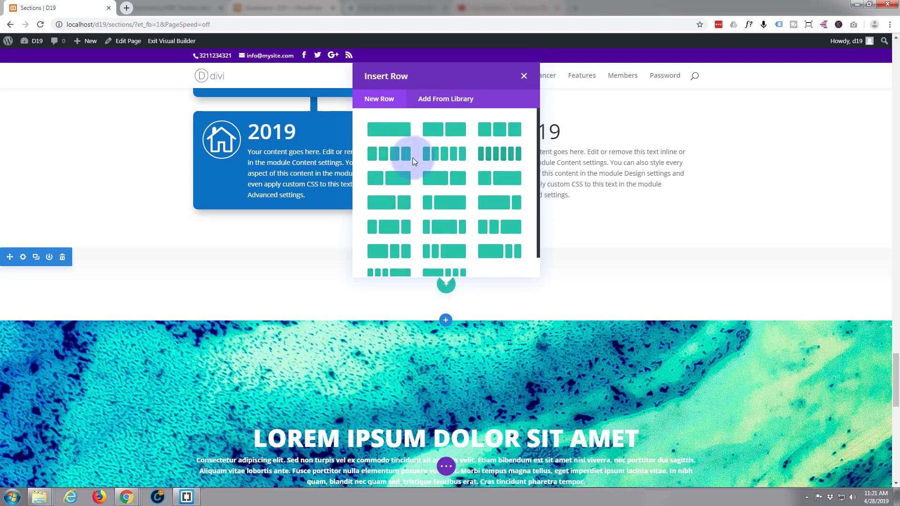
{"action": "left_click", "coordinate": [501, 156]}
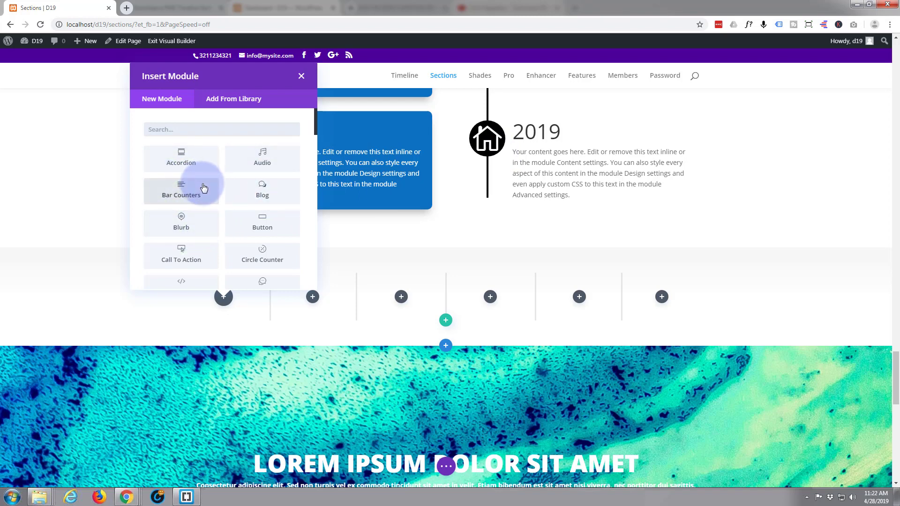
{"action": "scroll", "coordinate": [200, 192], "scroll_direction": "down", "scroll_amount": 2}
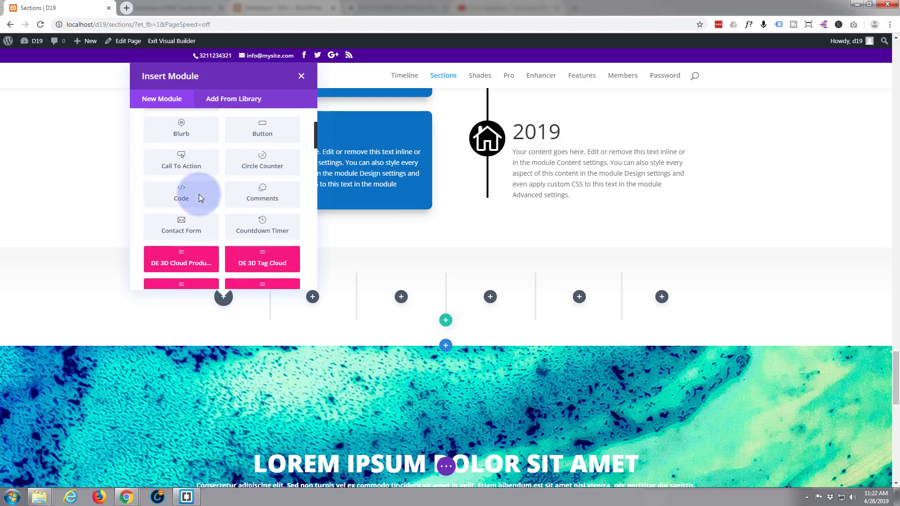
{"action": "scroll", "coordinate": [199, 194], "scroll_direction": "down", "scroll_amount": 2}
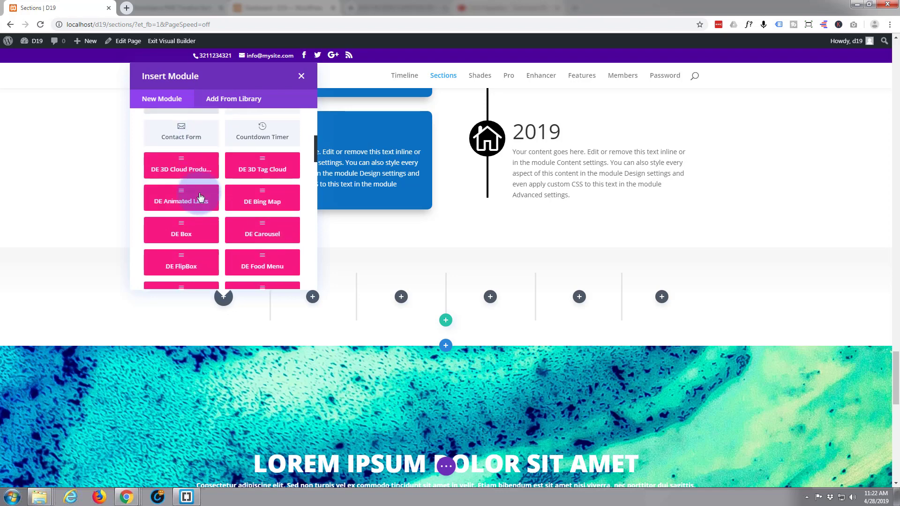
{"action": "scroll", "coordinate": [194, 200], "scroll_direction": "down", "scroll_amount": 2}
{"action": "scroll", "coordinate": [195, 202], "scroll_direction": "down", "scroll_amount": 3}
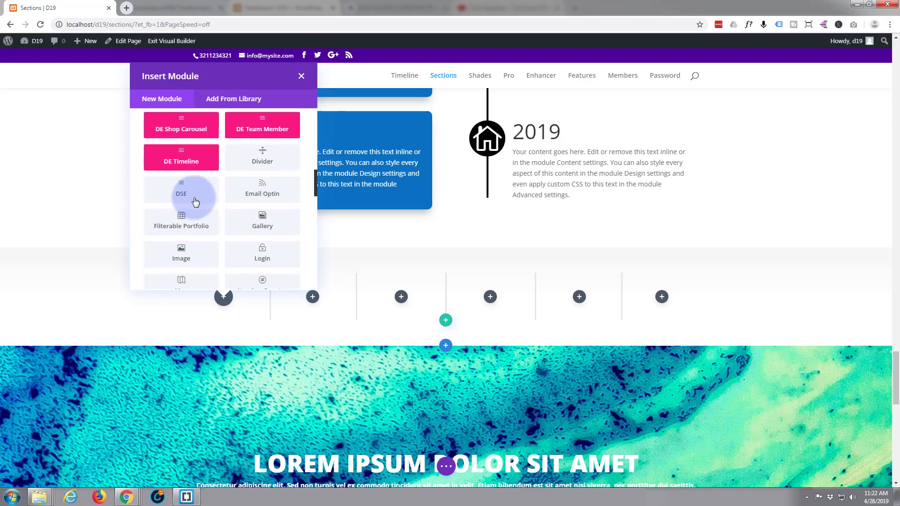
{"action": "scroll", "coordinate": [196, 202], "scroll_direction": "down", "scroll_amount": 2}
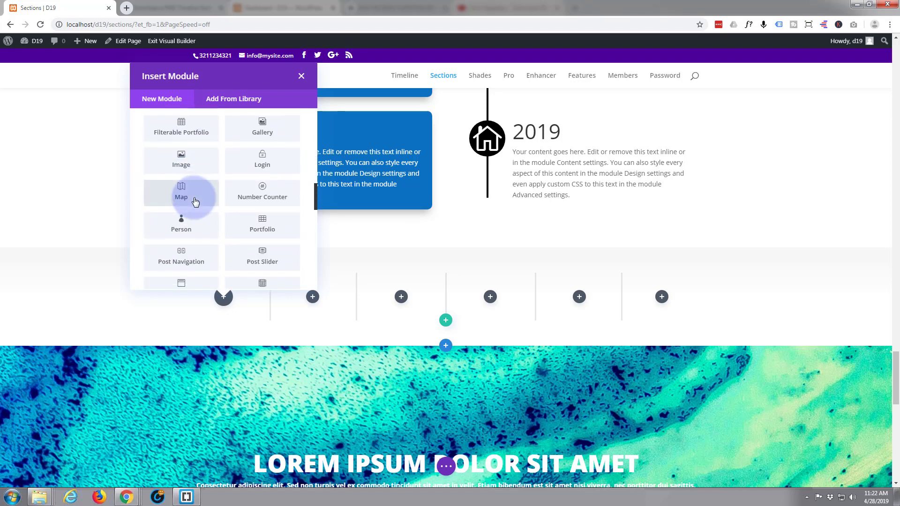
{"action": "left_click", "coordinate": [179, 163]}
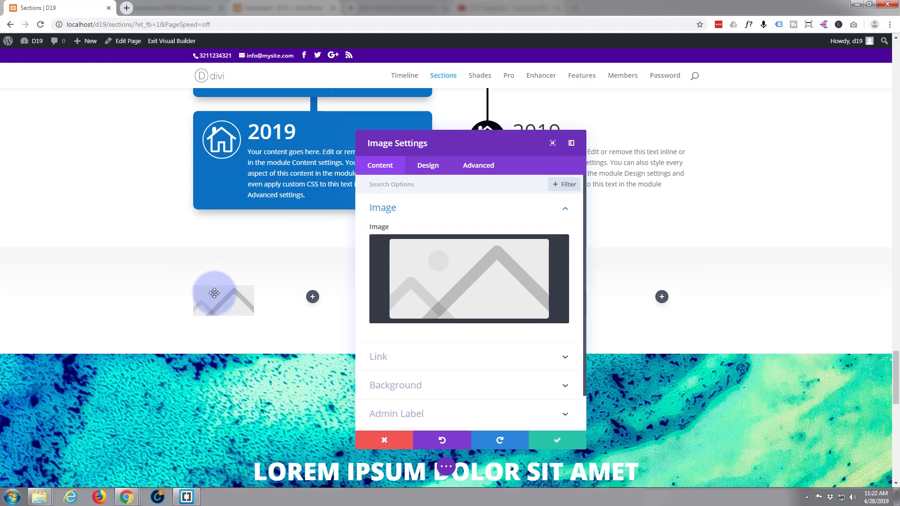
Step: Set the module's image to glacier-3112878_640-min.jpg from the media library and enable Open in Lightbox
{"action": "left_click", "coordinate": [434, 288]}
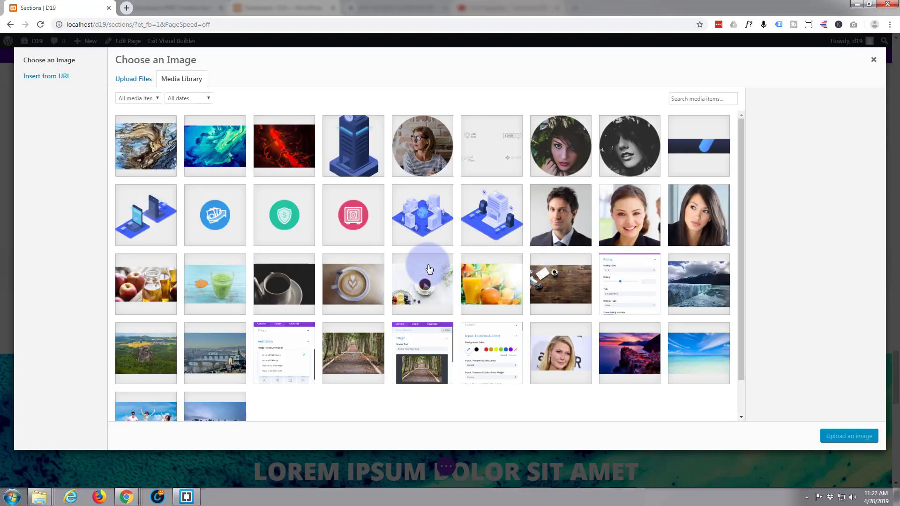
{"action": "left_click", "coordinate": [692, 293]}
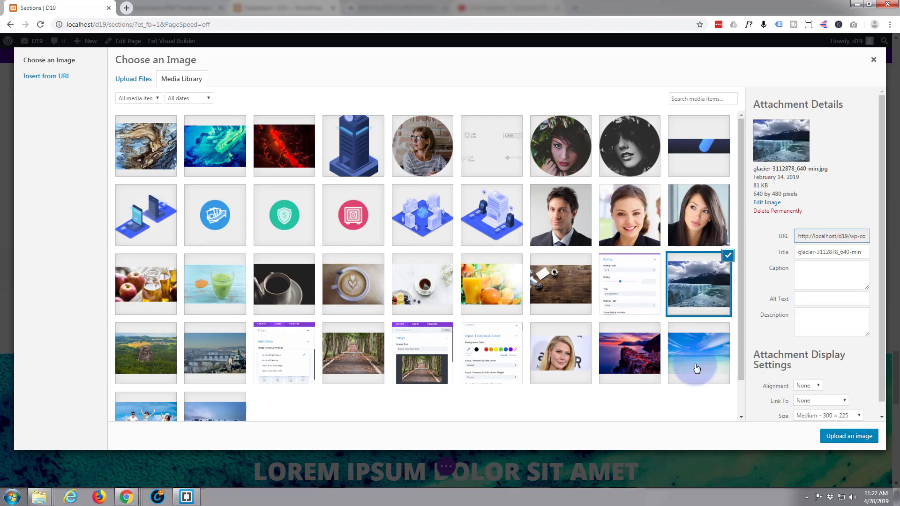
{"action": "left_click", "coordinate": [844, 436]}
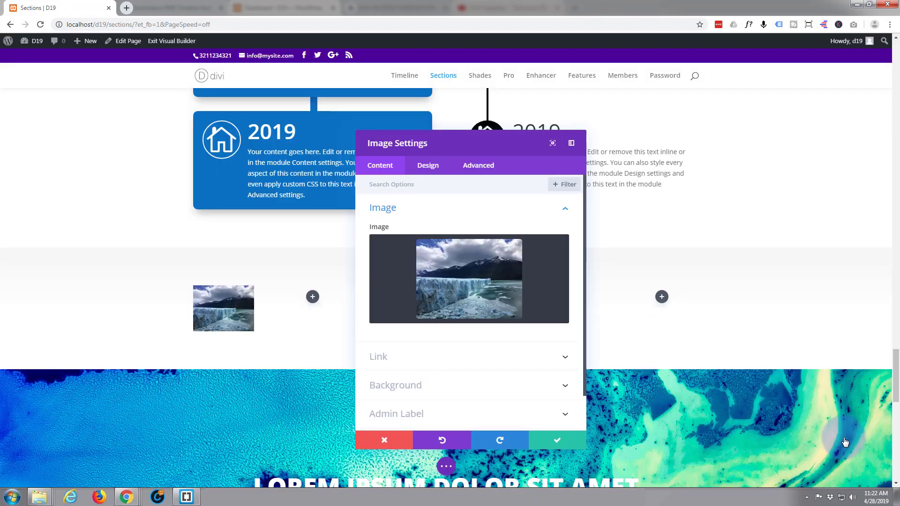
{"action": "mouse_move", "coordinate": [445, 293]}
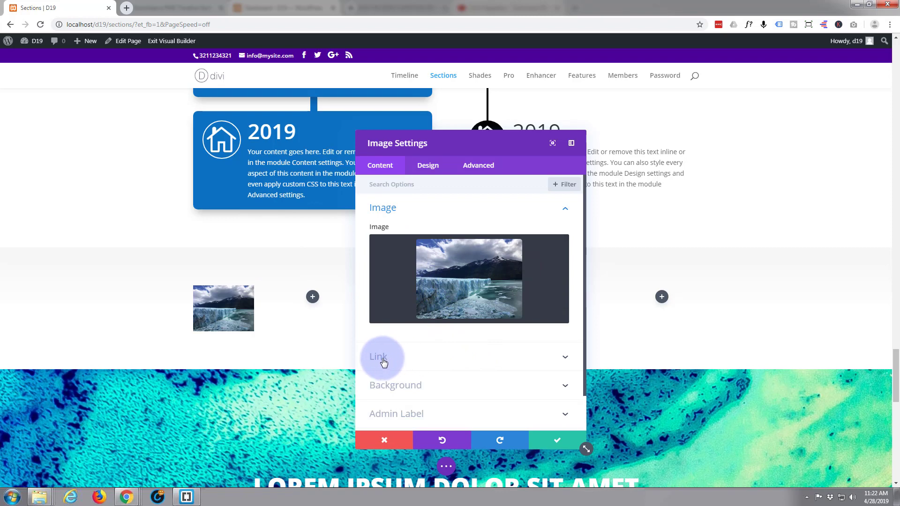
{"action": "left_click", "coordinate": [423, 361]}
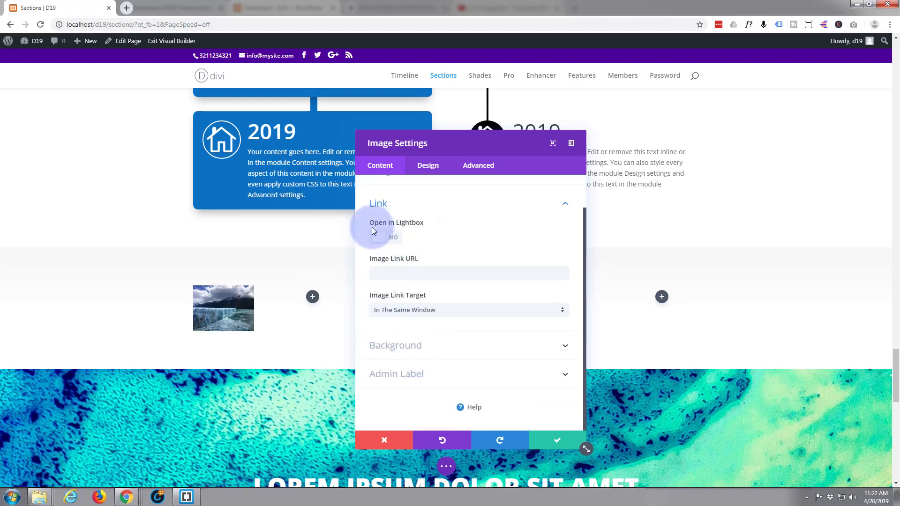
{"action": "left_click", "coordinate": [403, 238]}
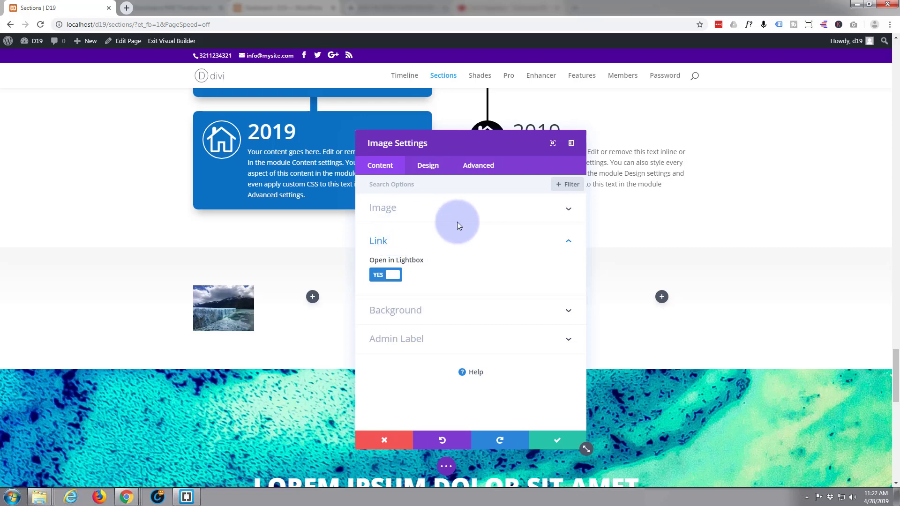
Step: Give the glacier image the box shadow preset that casts its shadow only below the picture
{"action": "left_click", "coordinate": [428, 168]}
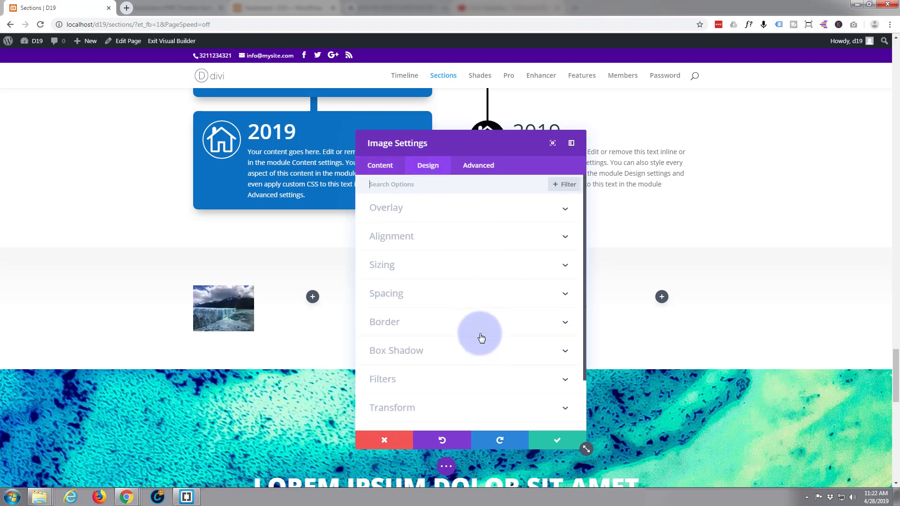
{"action": "left_click", "coordinate": [472, 354]}
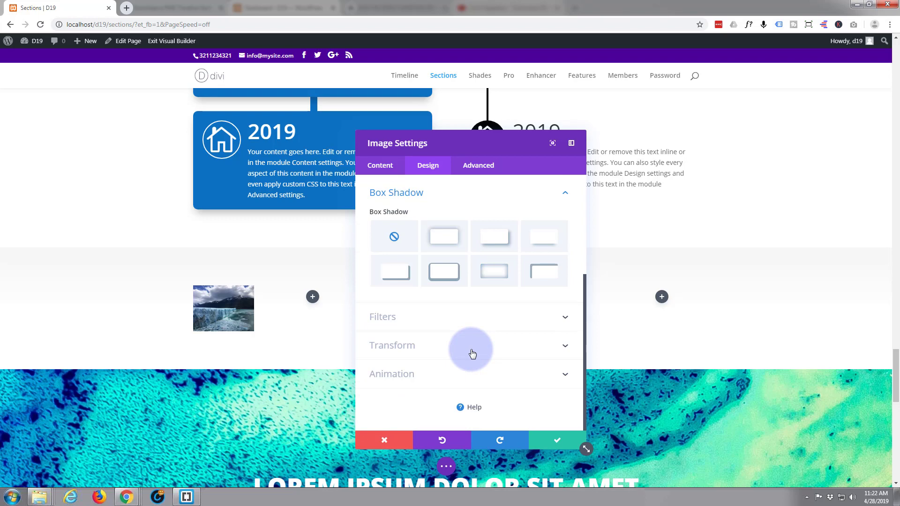
{"action": "left_click", "coordinate": [539, 245]}
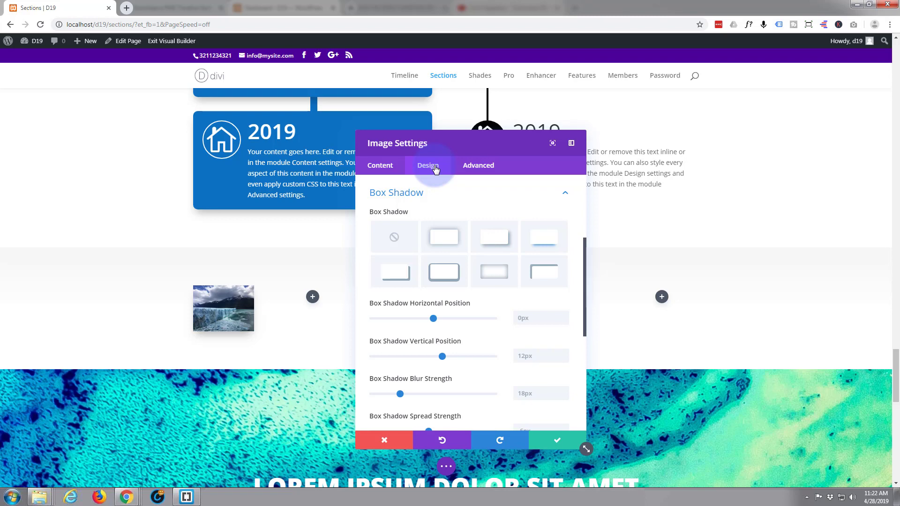
{"action": "left_click", "coordinate": [568, 195]}
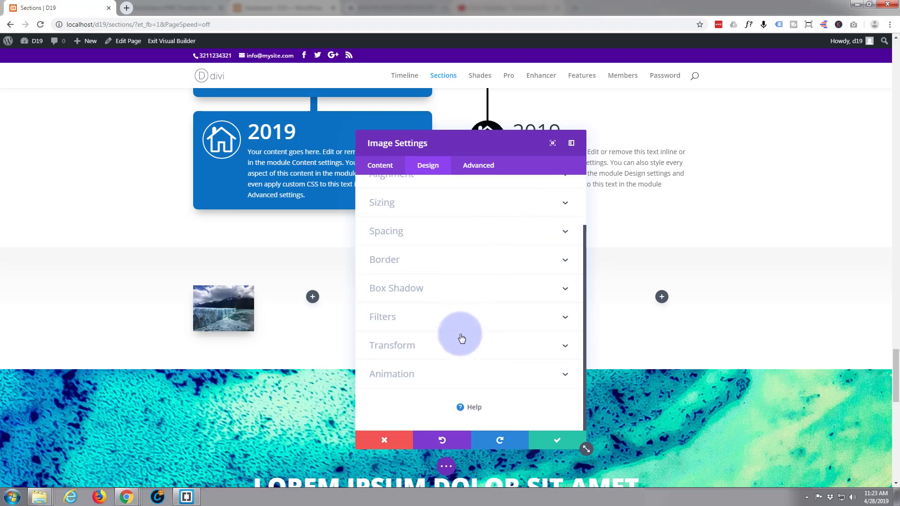
Step: Enable hover options for the image's Transform settings and set the default scale to 150%
{"action": "left_click", "coordinate": [466, 353]}
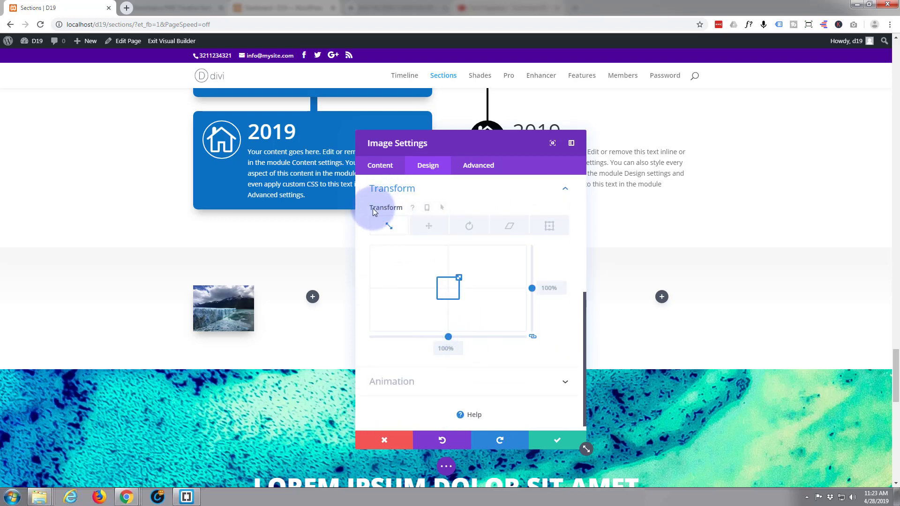
{"action": "left_click", "coordinate": [439, 208]}
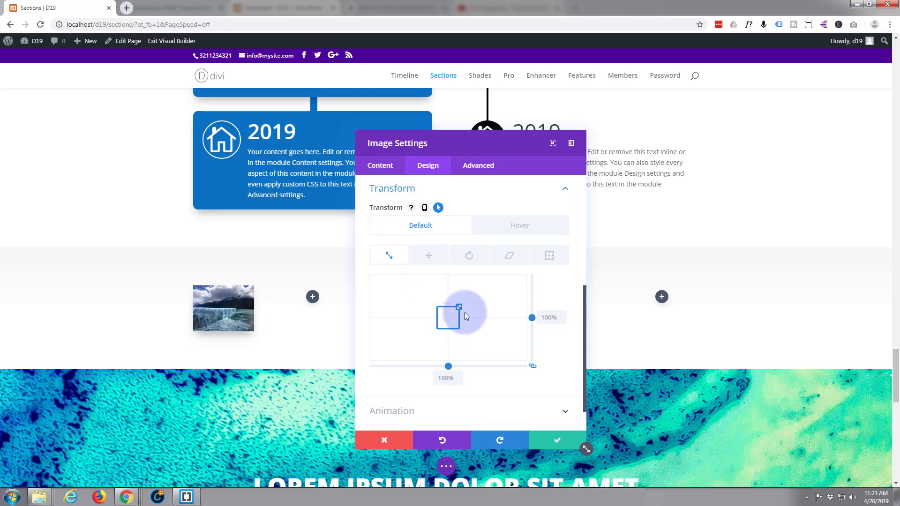
{"action": "left_click", "coordinate": [439, 378]}
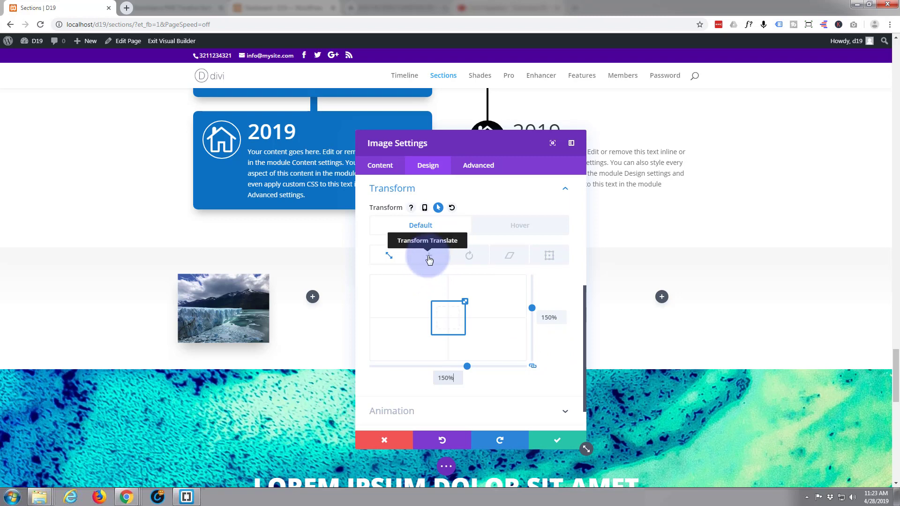
Step: Rotate the image in its default state to 342deg on the first axis and 57deg on the second axis
{"action": "left_click", "coordinate": [471, 257]}
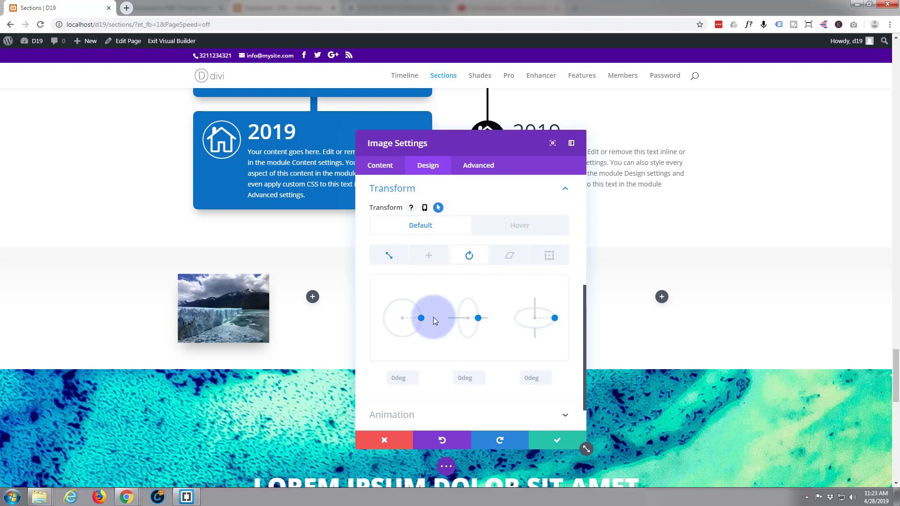
{"action": "left_click_drag", "start_coordinate": [423, 321], "coordinate": [420, 313]}
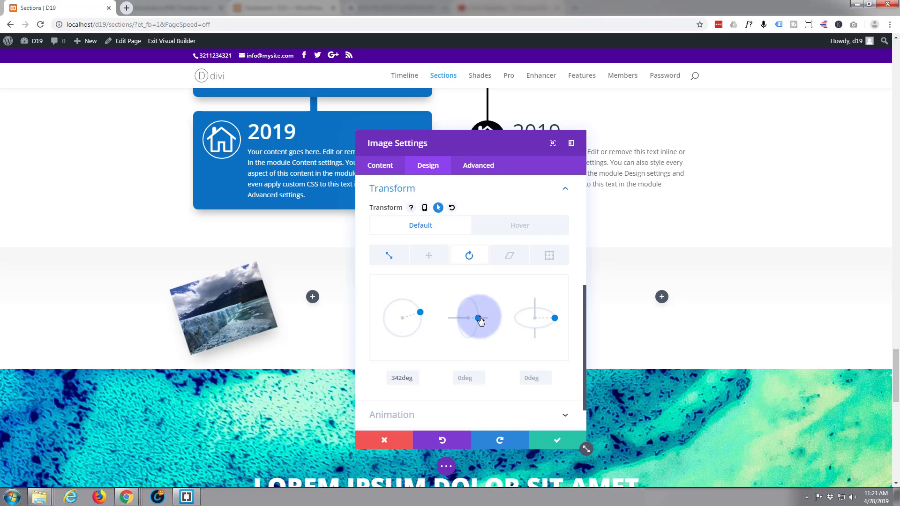
{"action": "left_click_drag", "start_coordinate": [478, 318], "coordinate": [475, 332]}
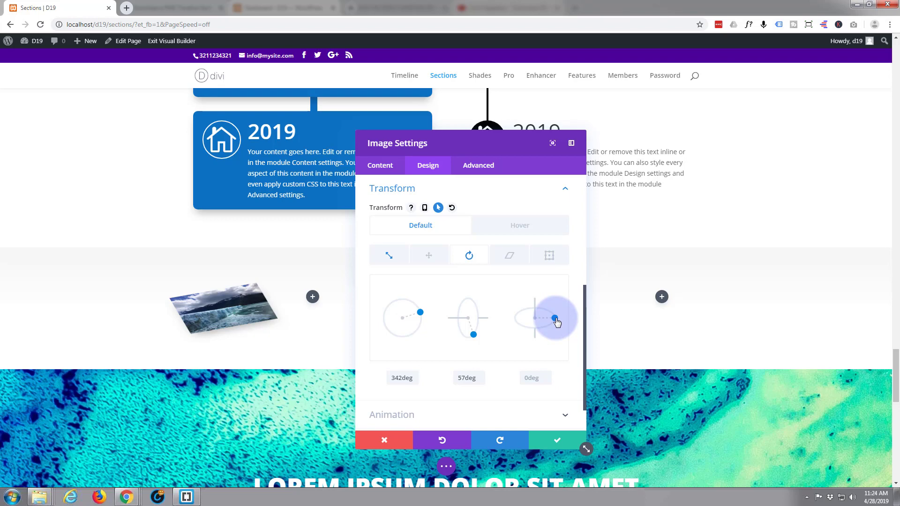
Step: Try rotating the image about the third axis and reset that angle to 0deg
{"action": "left_click_drag", "start_coordinate": [557, 322], "coordinate": [555, 327]}
{"action": "left_click_drag", "start_coordinate": [525, 379], "coordinate": [533, 381]}
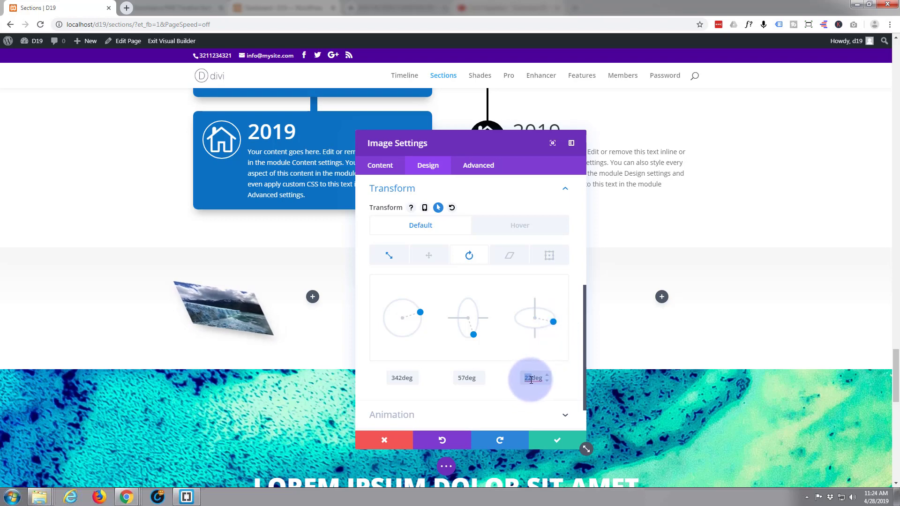
{"action": "type", "text": "0"}
{"action": "left_click", "coordinate": [520, 396]}
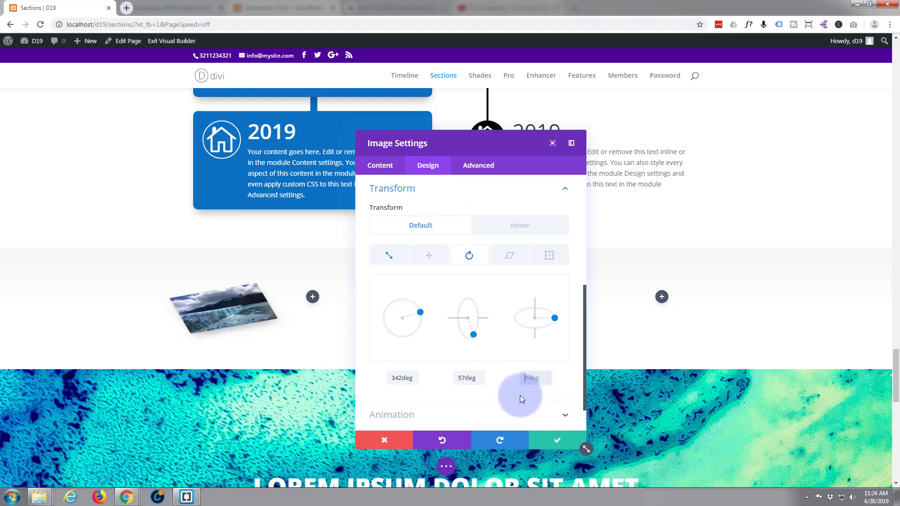
{"action": "left_click", "coordinate": [521, 385]}
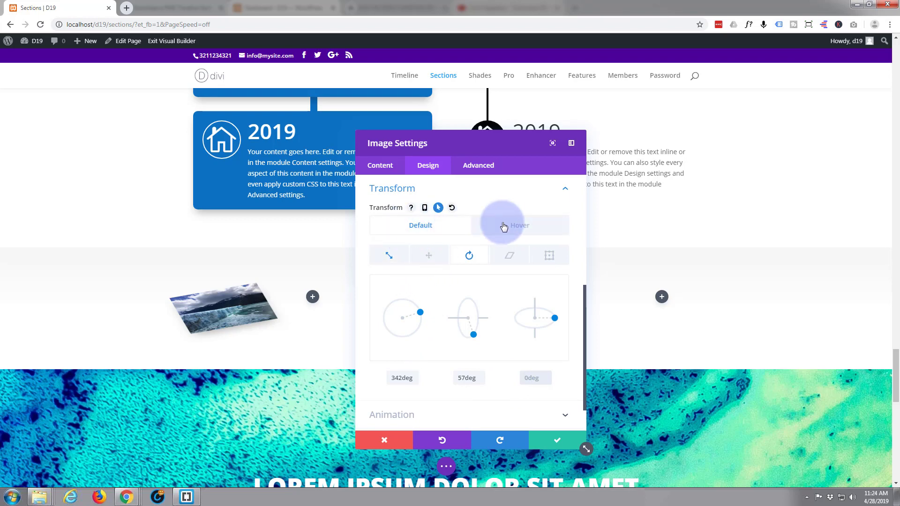
Step: Set the glacier image's hover-state Transform scale to 250% on both axes
{"action": "left_click", "coordinate": [517, 229]}
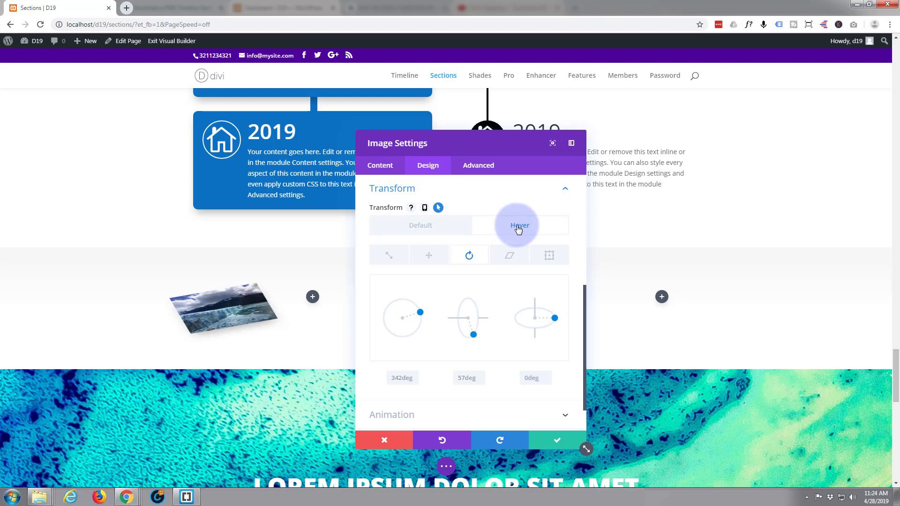
{"action": "left_click", "coordinate": [388, 262]}
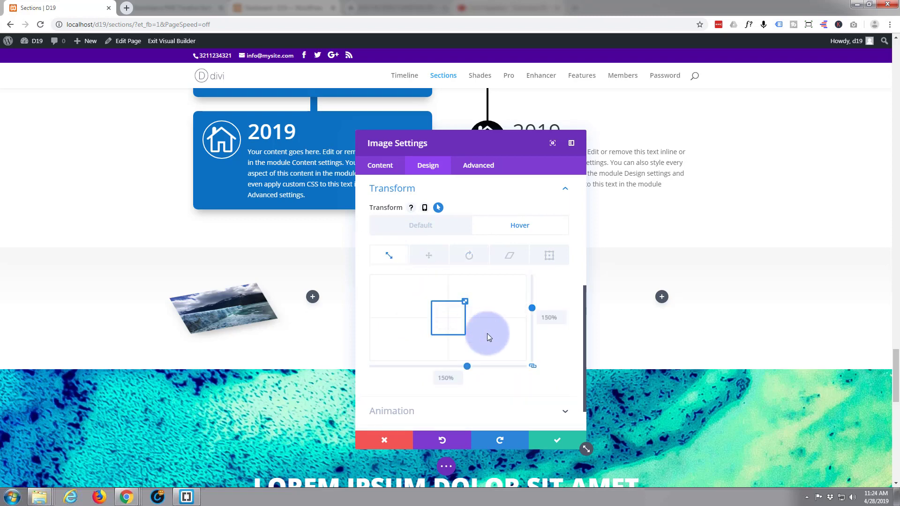
{"action": "left_click", "coordinate": [448, 379]}
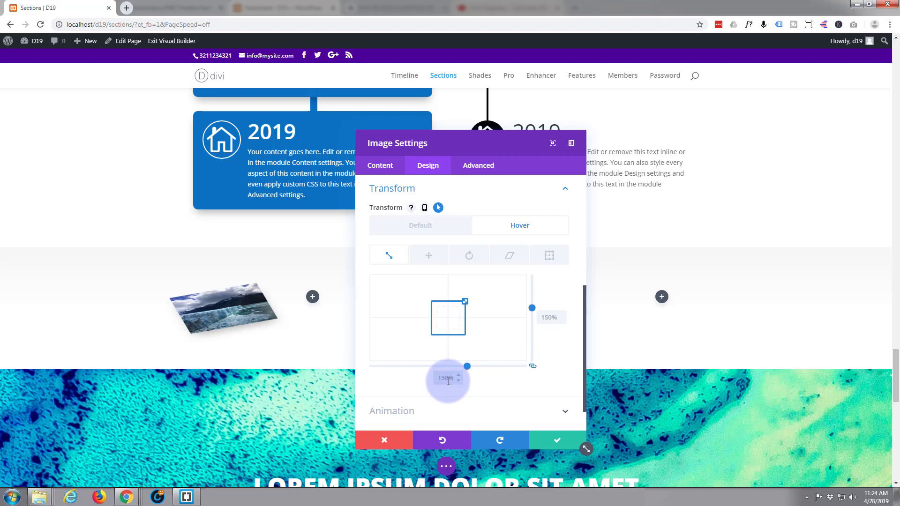
{"action": "type", "text": "250%"}
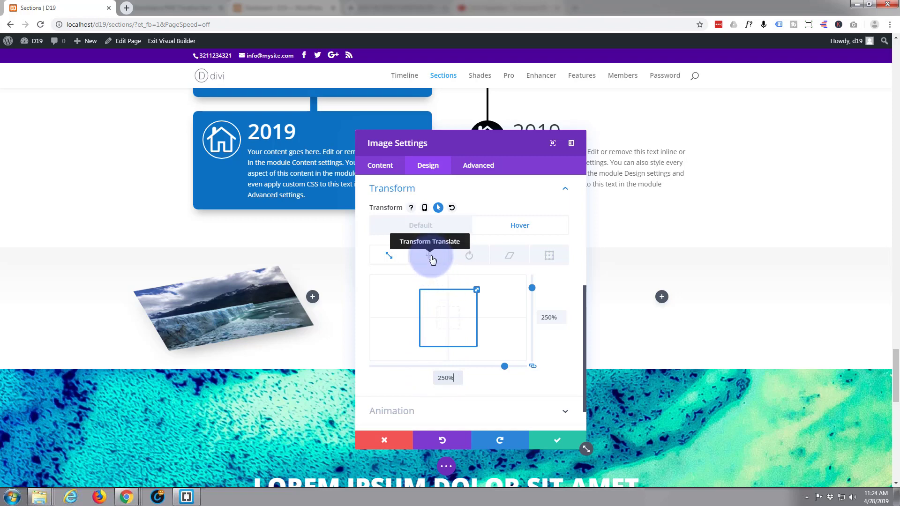
Step: Set the image's hover rotation to 0deg on the first and second axes and save the image settings
{"action": "left_click", "coordinate": [471, 258]}
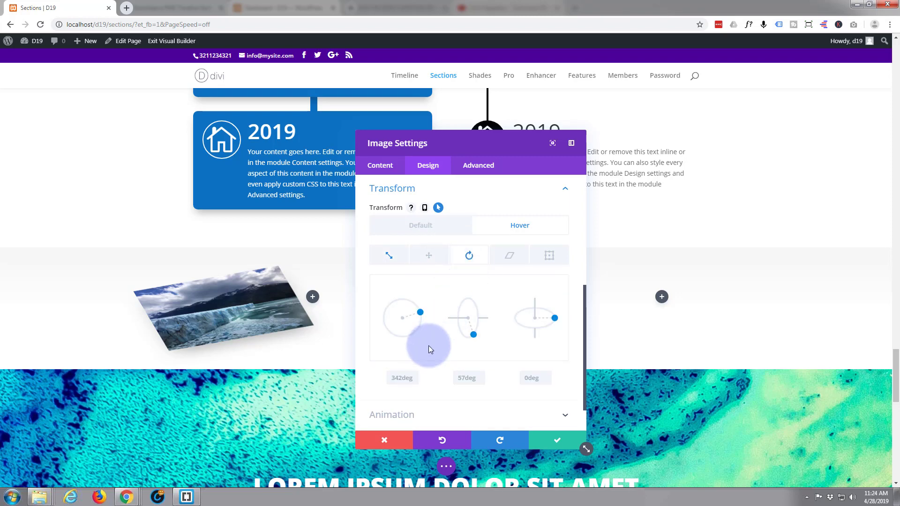
{"action": "left_click", "coordinate": [398, 378]}
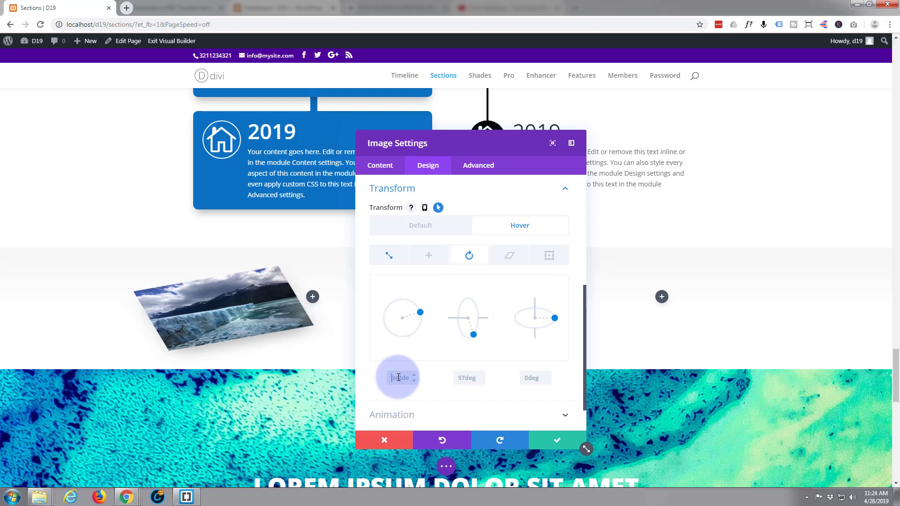
{"action": "left_click", "coordinate": [461, 379]}
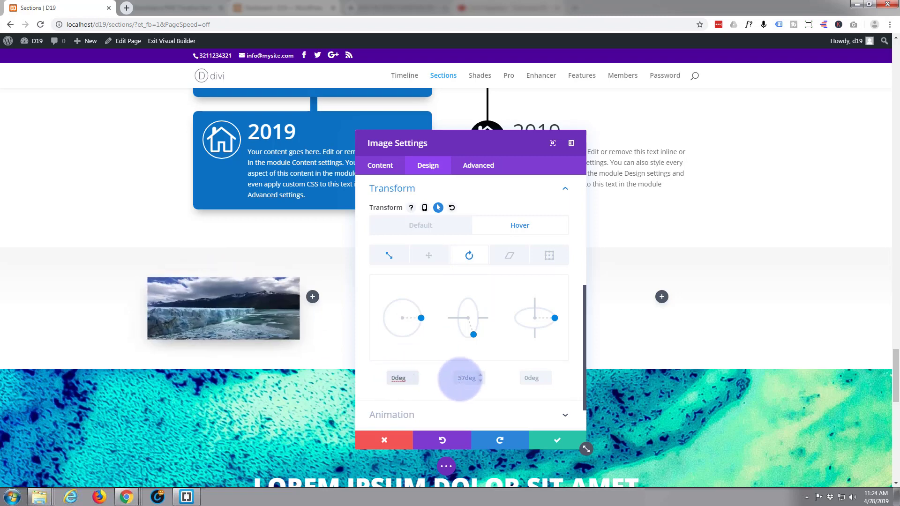
{"action": "left_click", "coordinate": [462, 379]}
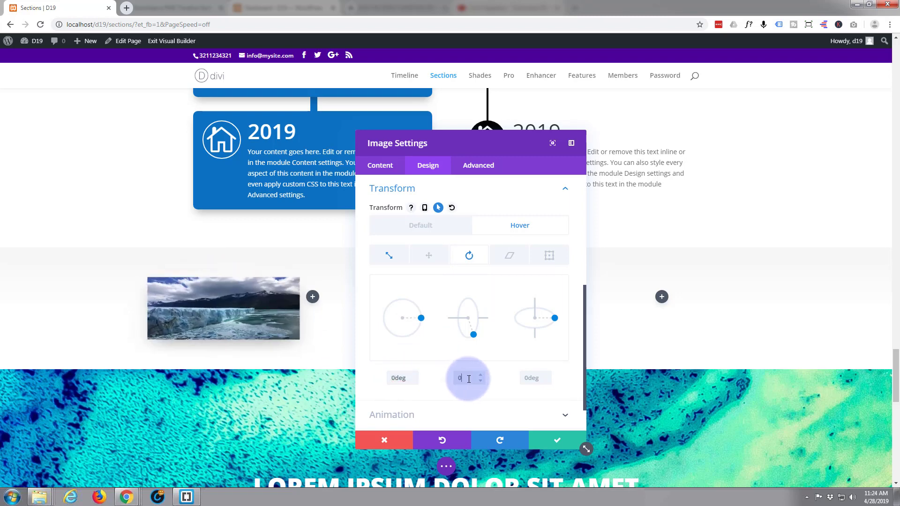
{"action": "key", "text": "Return"}
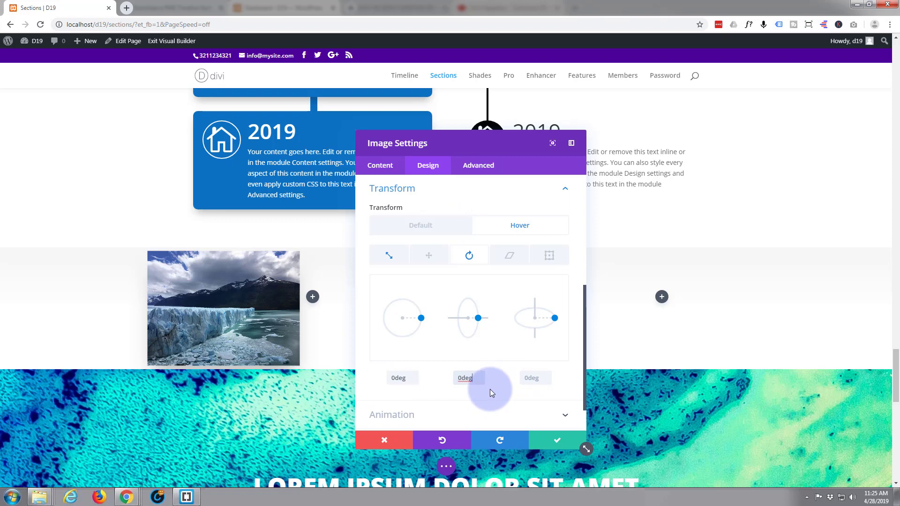
{"action": "left_click", "coordinate": [563, 447]}
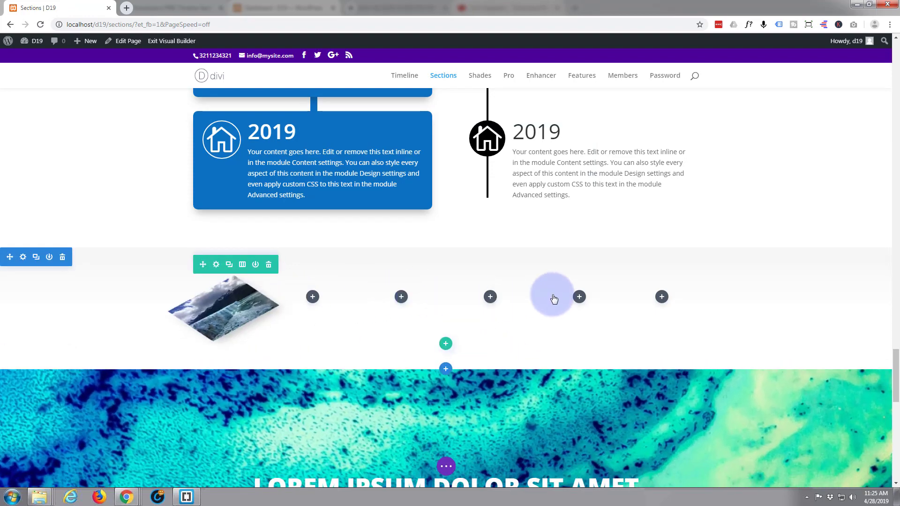
Step: Preview the glacier image's hover effect and duplicate the image module until the first column holds six images
{"action": "mouse_move", "coordinate": [213, 300]}
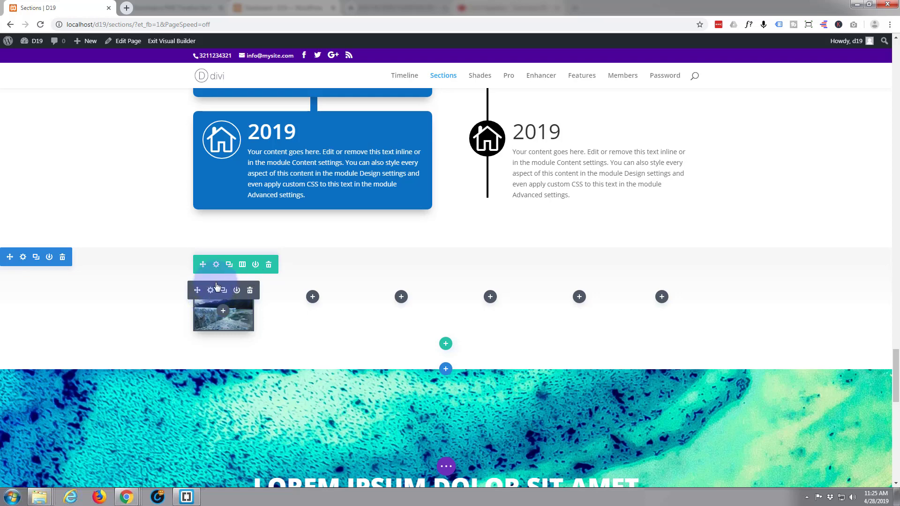
{"action": "left_click_drag", "start_coordinate": [224, 305], "coordinate": [94, 347]}
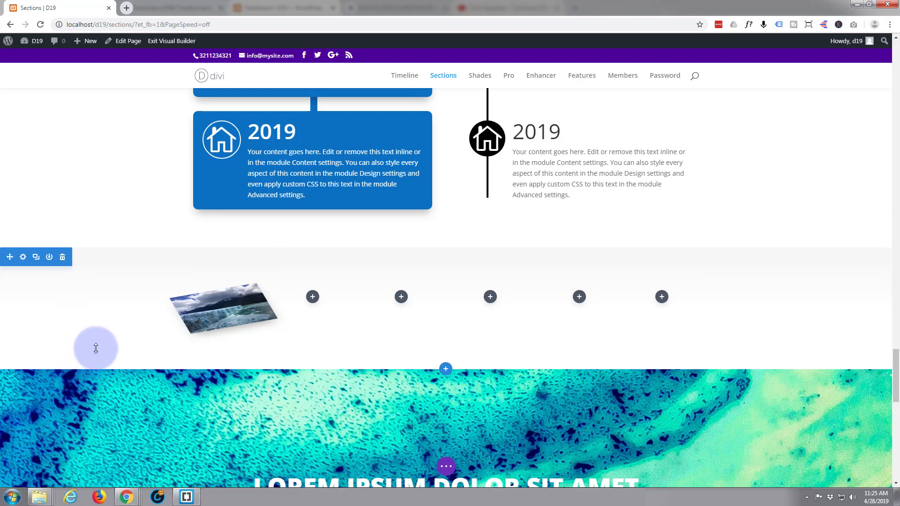
{"action": "mouse_move", "coordinate": [238, 310]}
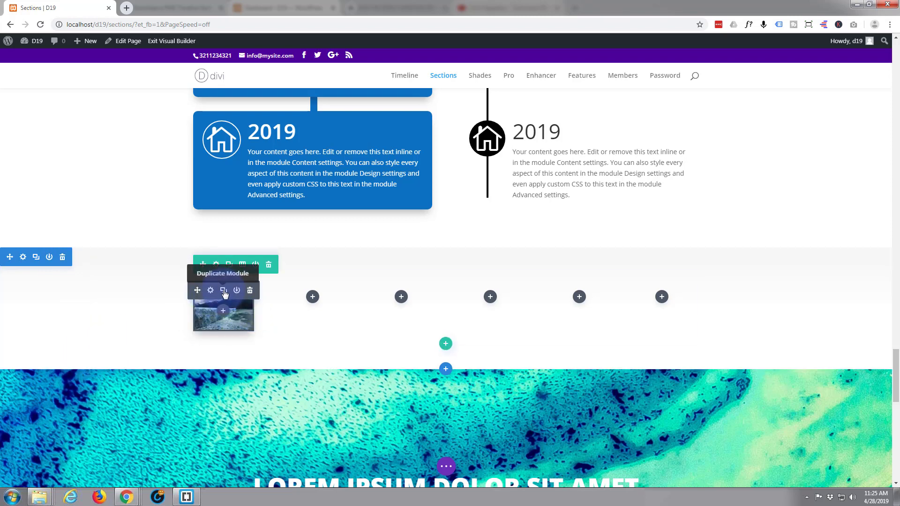
{"action": "left_click", "coordinate": [224, 291]}
{"action": "left_click", "coordinate": [224, 291]}
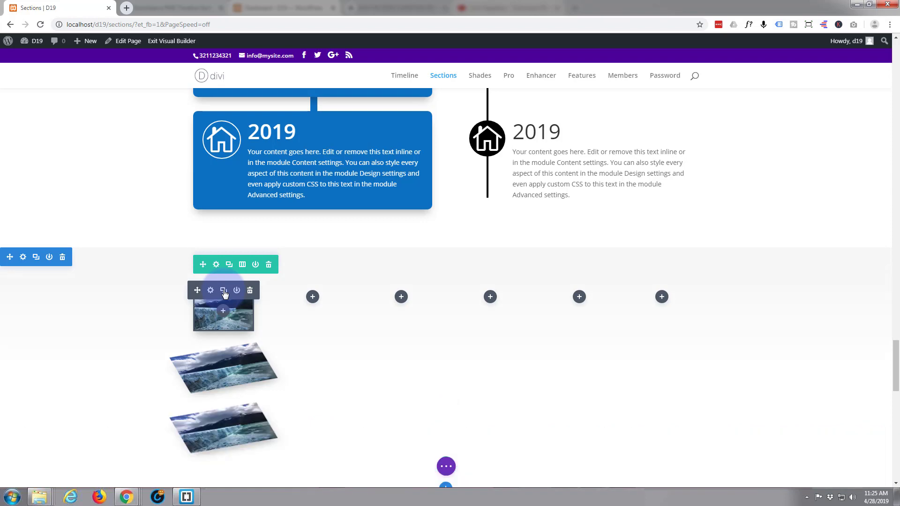
{"action": "left_click", "coordinate": [223, 291]}
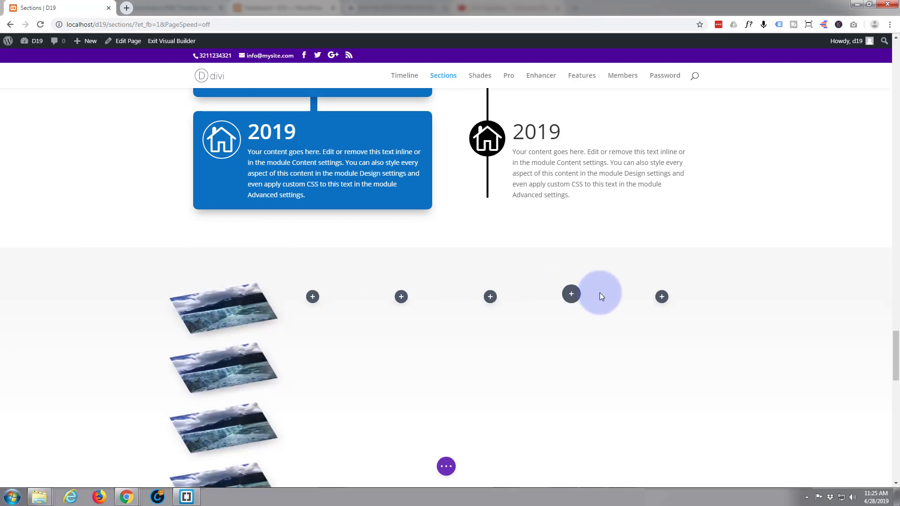
Step: Move the duplicated glacier images out of the first column so each of the six columns holds one
{"action": "left_click_drag", "start_coordinate": [671, 299], "coordinate": [671, 299]}
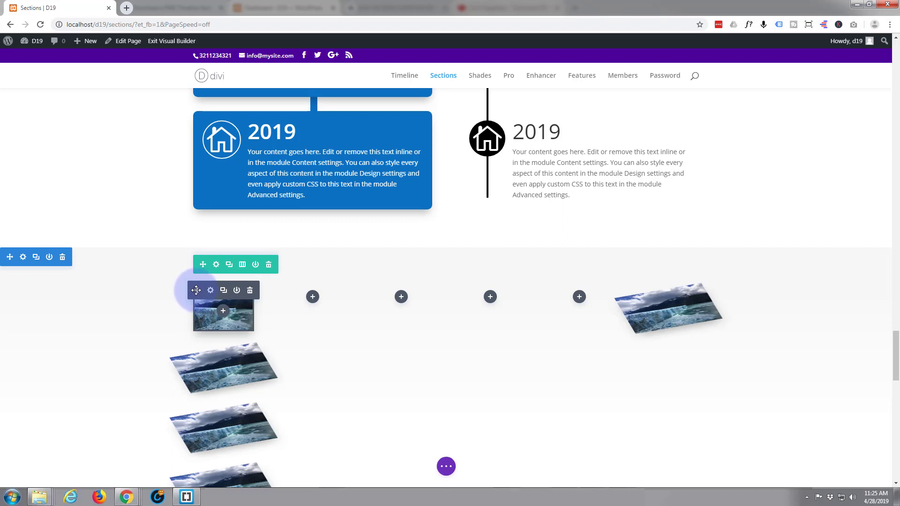
{"action": "left_click_drag", "start_coordinate": [196, 290], "coordinate": [570, 299]}
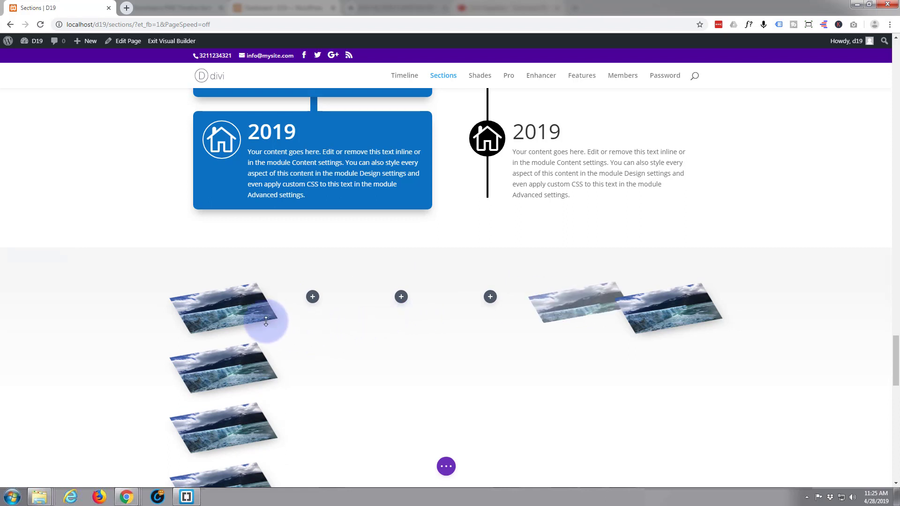
{"action": "left_click_drag", "start_coordinate": [206, 300], "coordinate": [489, 299]}
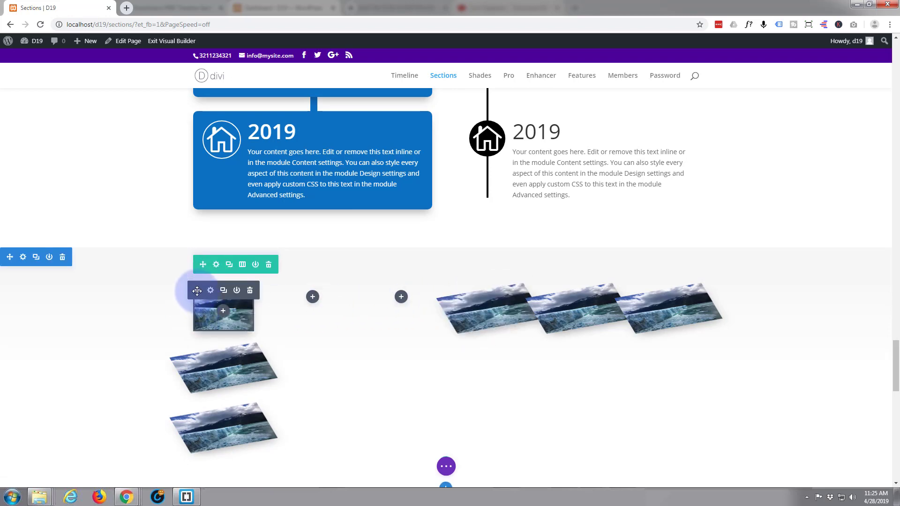
{"action": "left_click_drag", "start_coordinate": [202, 290], "coordinate": [311, 297]}
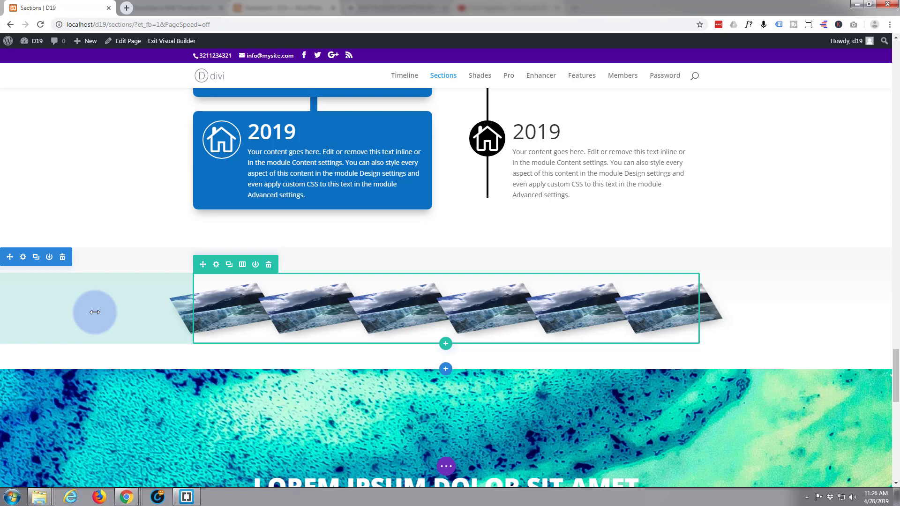
Step: Translate the first column's image in its default state by 120px horizontally and 29px vertically, and save its settings
{"action": "left_click_drag", "start_coordinate": [95, 312], "coordinate": [297, 311]}
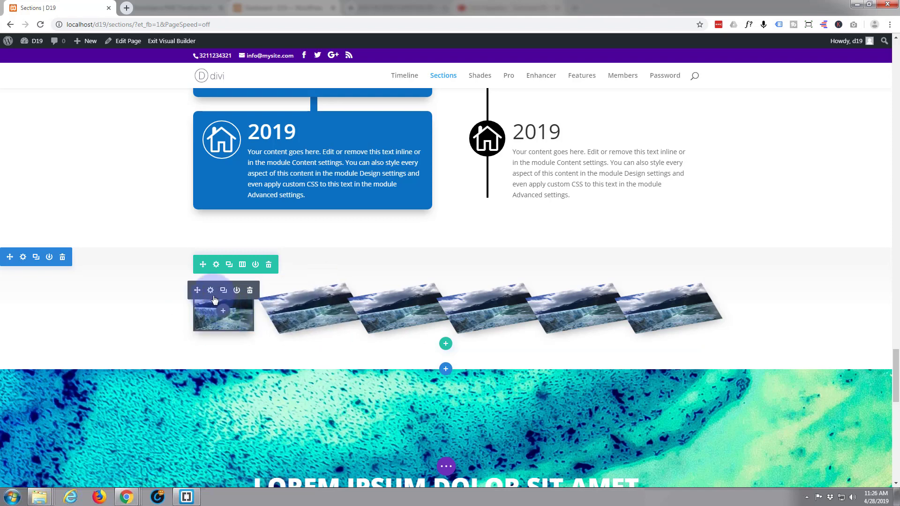
{"action": "left_click", "coordinate": [211, 292]}
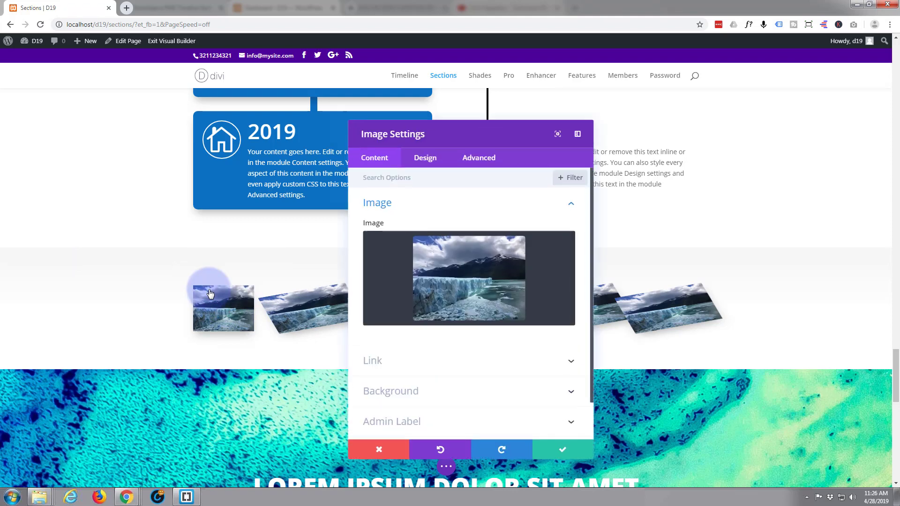
{"action": "left_click", "coordinate": [428, 167]}
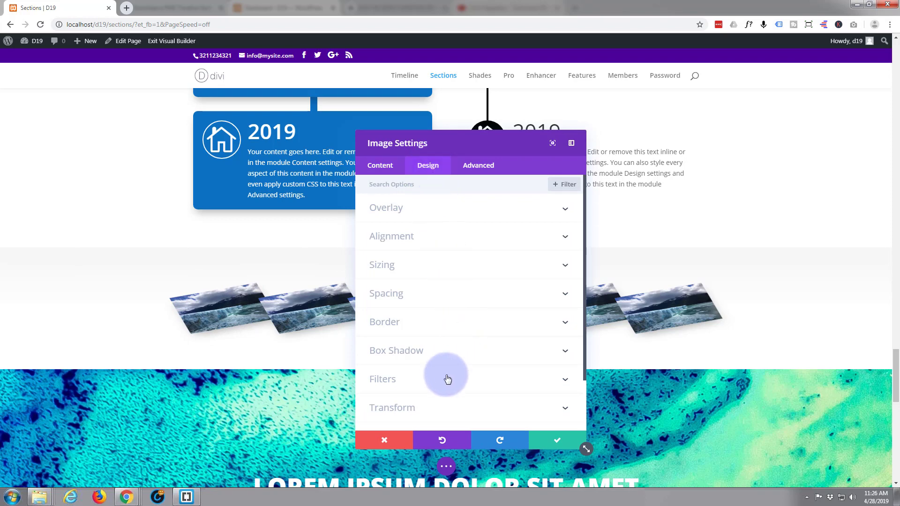
{"action": "left_click", "coordinate": [425, 409]}
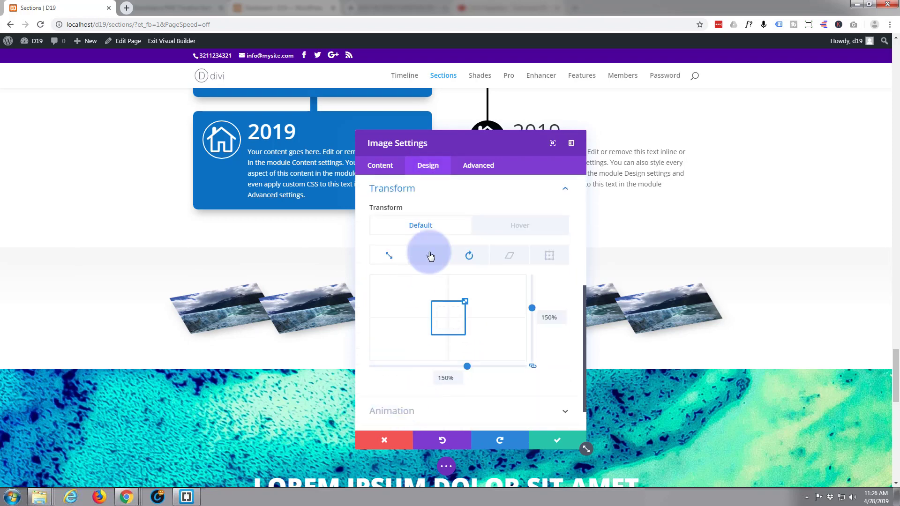
{"action": "left_click", "coordinate": [428, 257]}
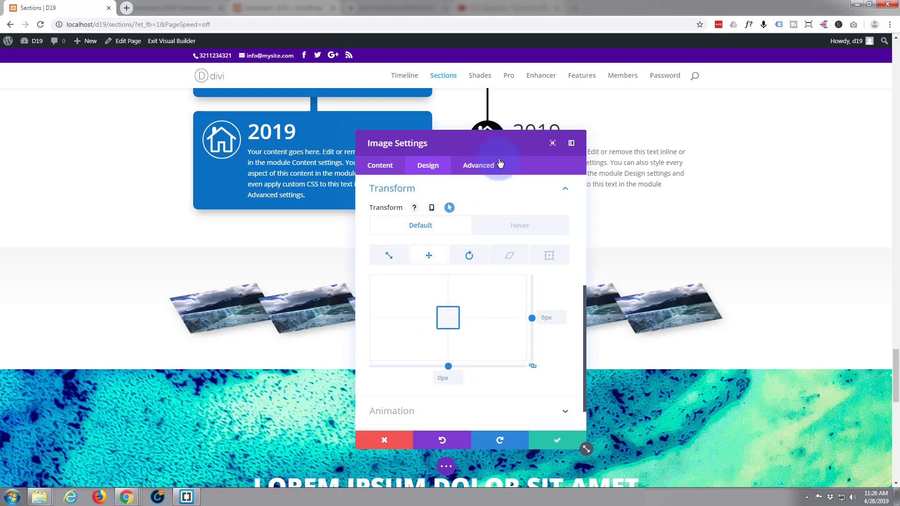
{"action": "left_click_drag", "start_coordinate": [503, 147], "coordinate": [646, 140]}
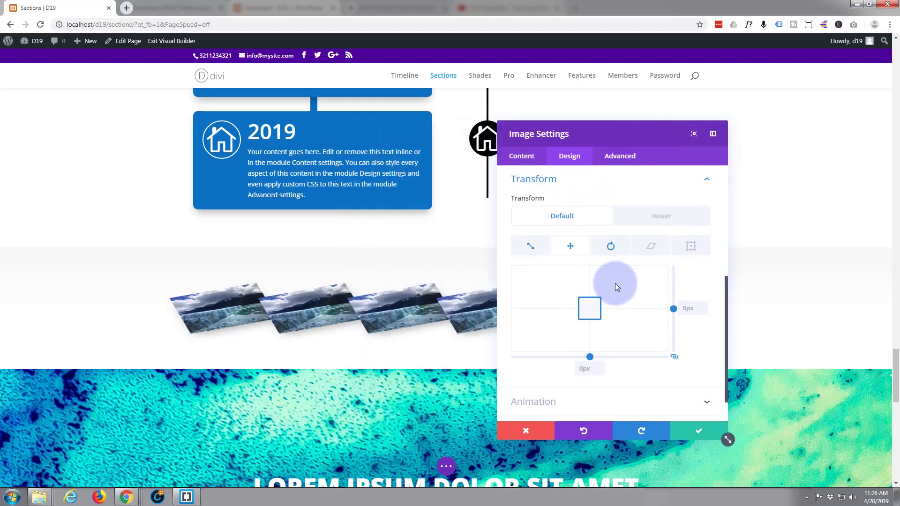
{"action": "left_click", "coordinate": [589, 308]}
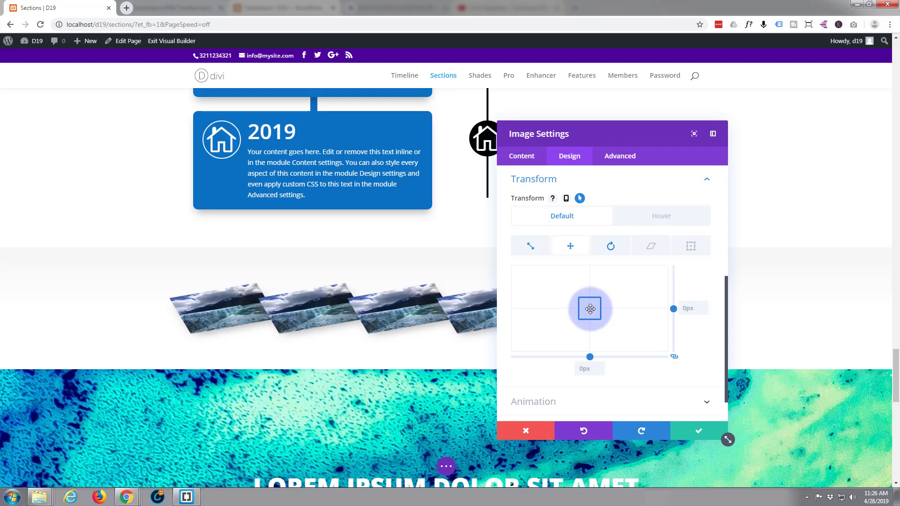
{"action": "mouse_move", "coordinate": [590, 309]}
{"action": "left_mouse_down"}
{"action": "mouse_move", "coordinate": [631, 296]}
{"action": "mouse_move", "coordinate": [568, 302]}
{"action": "mouse_move", "coordinate": [573, 322]}
{"action": "mouse_move", "coordinate": [596, 323]}
{"action": "mouse_move", "coordinate": [599, 303]}
{"action": "mouse_move", "coordinate": [619, 305]}
{"action": "mouse_move", "coordinate": [594, 314]}
{"action": "left_mouse_up"}
{"action": "mouse_move", "coordinate": [599, 313]}
{"action": "left_mouse_down"}
{"action": "mouse_move", "coordinate": [603, 302]}
{"action": "mouse_move", "coordinate": [607, 312]}
{"action": "left_mouse_up"}
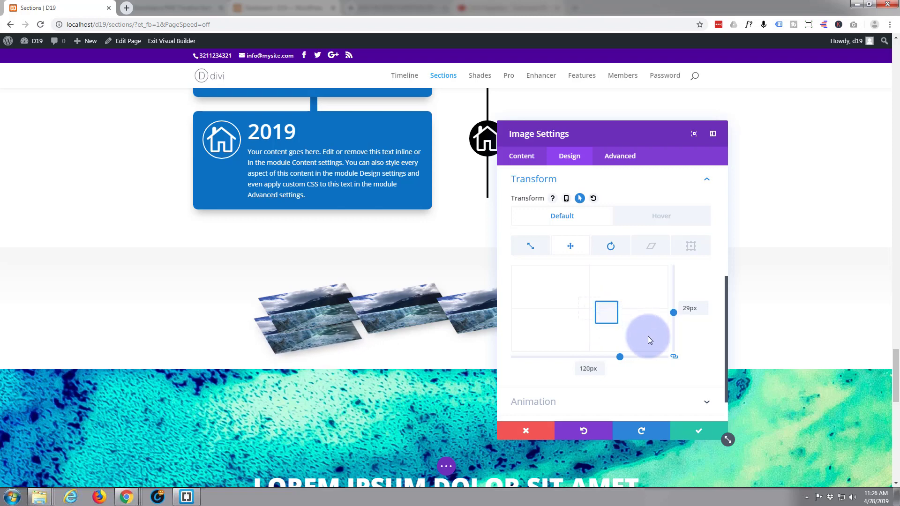
{"action": "left_click", "coordinate": [701, 432]}
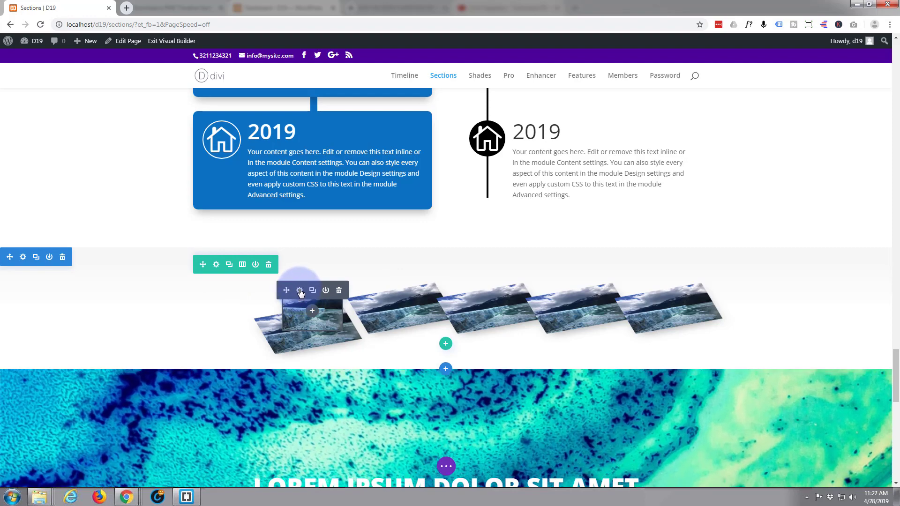
Step: Replace the second column's picture with falkenstein-1673868_640-min.jpg from the media library
{"action": "left_click", "coordinate": [299, 290]}
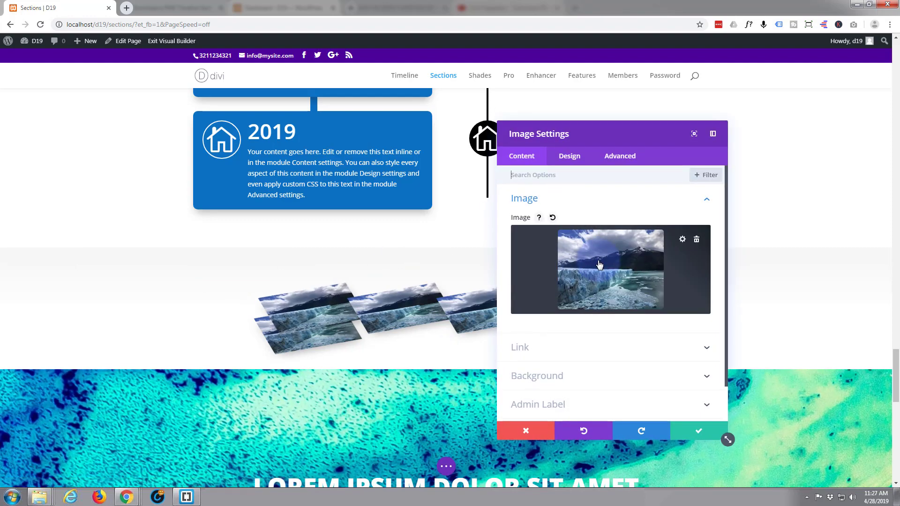
{"action": "left_click", "coordinate": [599, 265]}
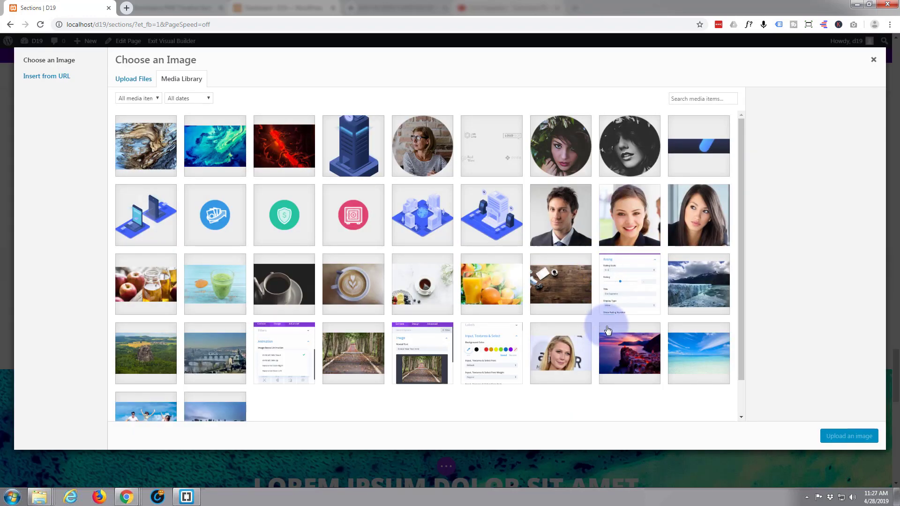
{"action": "left_click", "coordinate": [151, 359]}
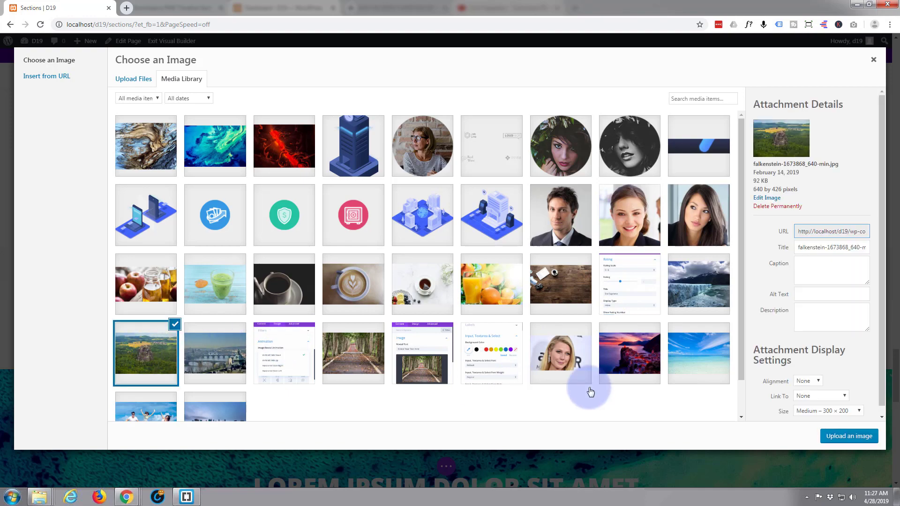
{"action": "left_click", "coordinate": [843, 439]}
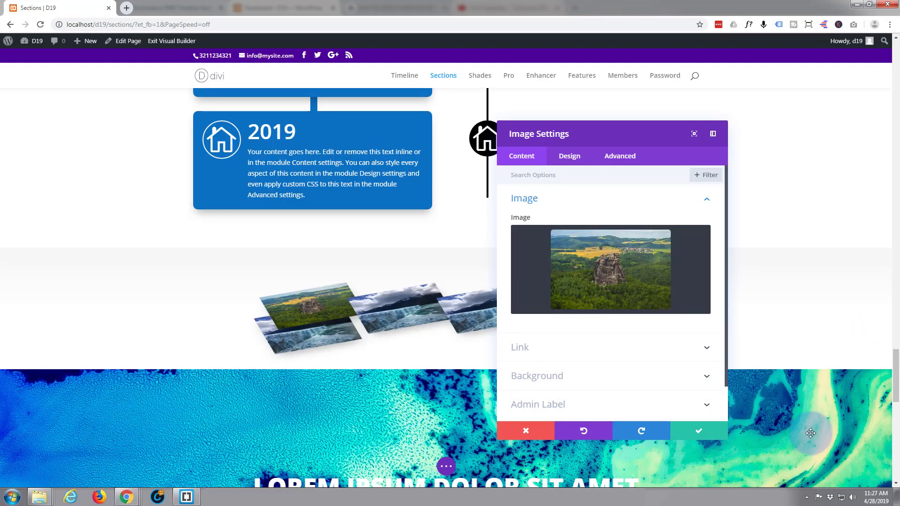
Step: Rotate the second column's image to 34deg on the first rotation dial in its default transform state
{"action": "left_click", "coordinate": [571, 157]}
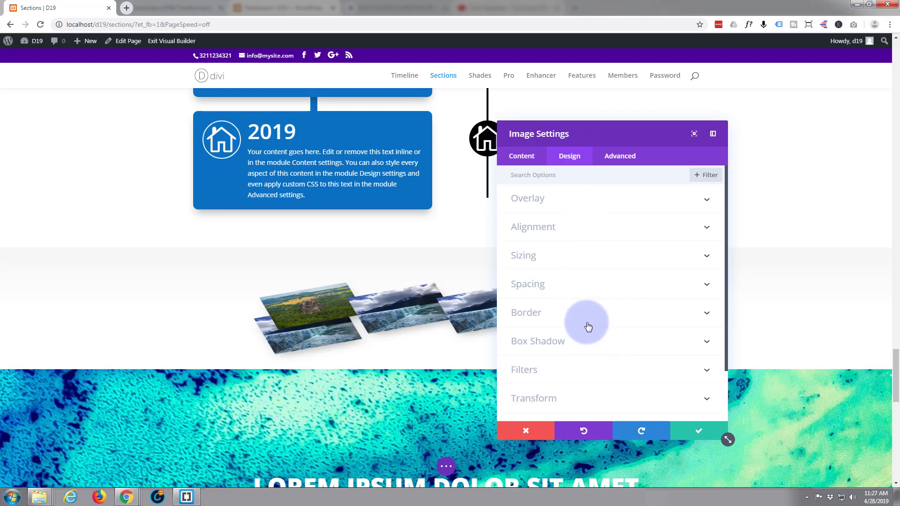
{"action": "left_click", "coordinate": [595, 399]}
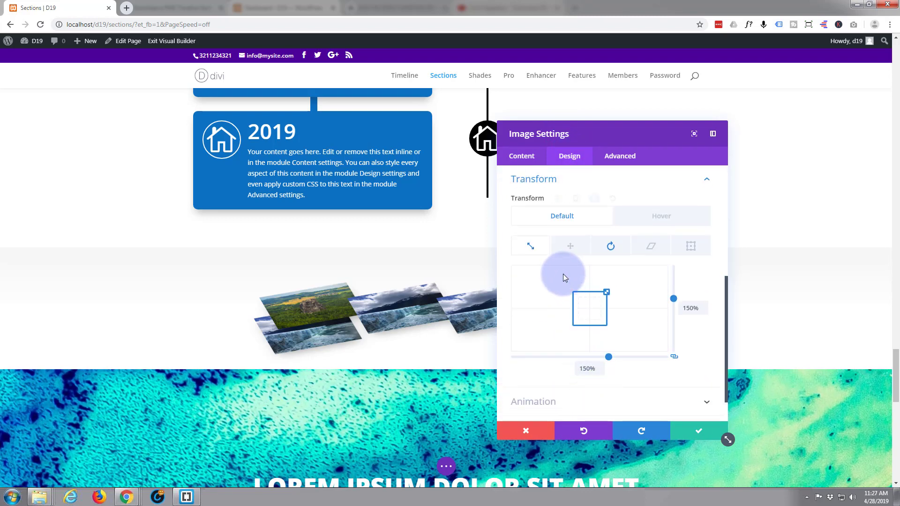
{"action": "left_click", "coordinate": [611, 247]}
{"action": "left_click", "coordinate": [555, 305]}
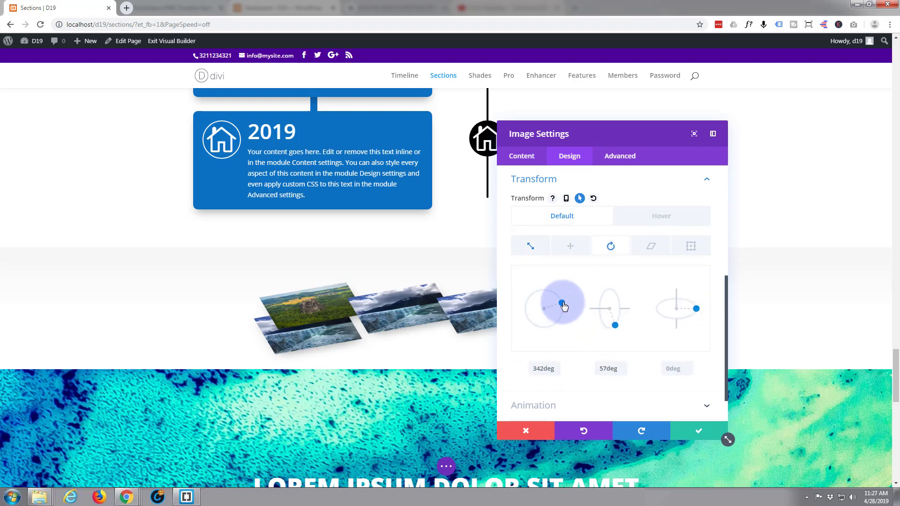
{"action": "left_click_drag", "start_coordinate": [564, 310], "coordinate": [558, 320]}
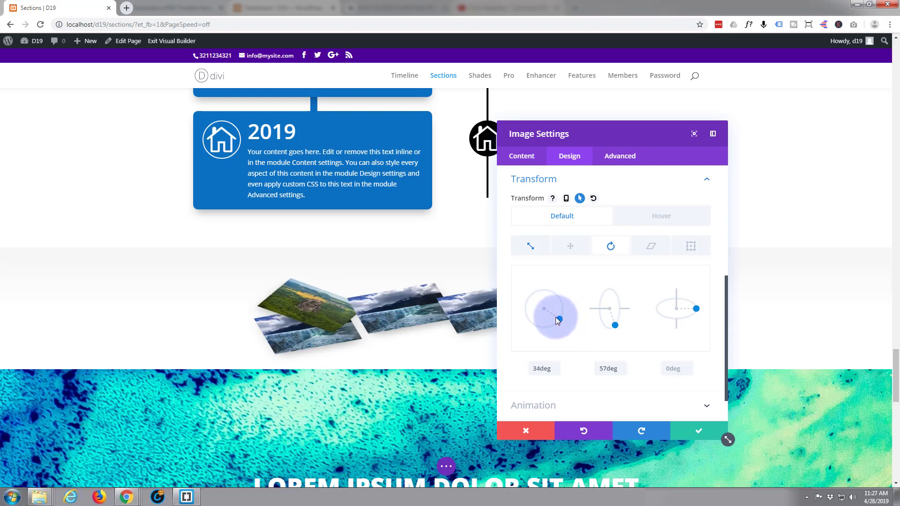
Step: Translate the second column's image by 49px horizontally and -11px vertically, and save its settings
{"action": "left_click", "coordinate": [575, 247]}
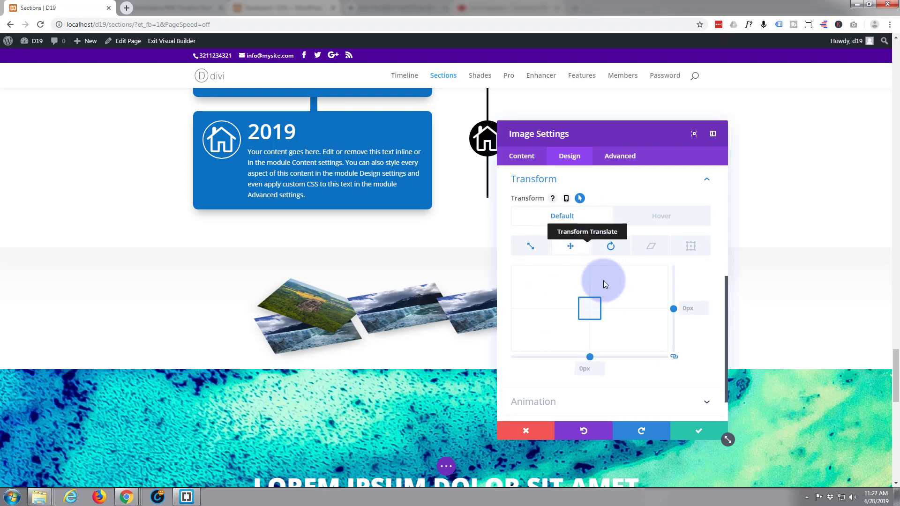
{"action": "left_click_drag", "start_coordinate": [590, 306], "coordinate": [598, 304]}
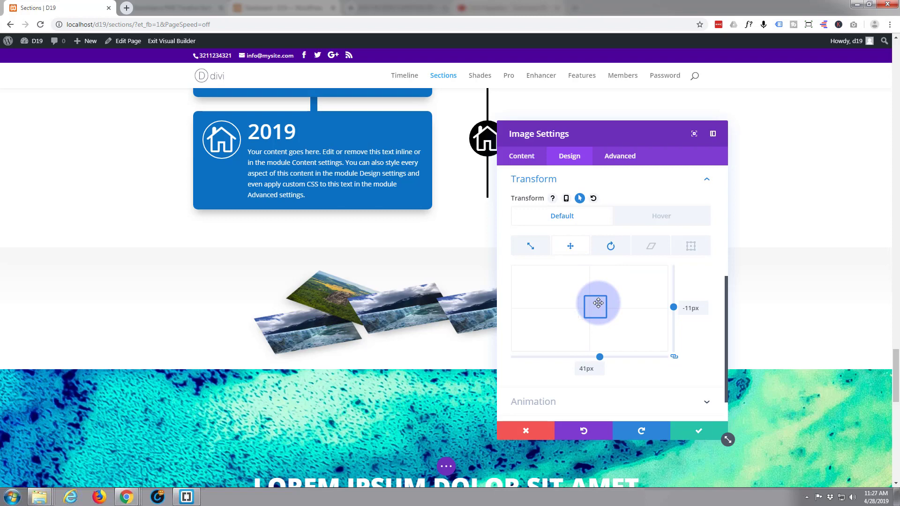
{"action": "left_click_drag", "start_coordinate": [599, 303], "coordinate": [600, 303]}
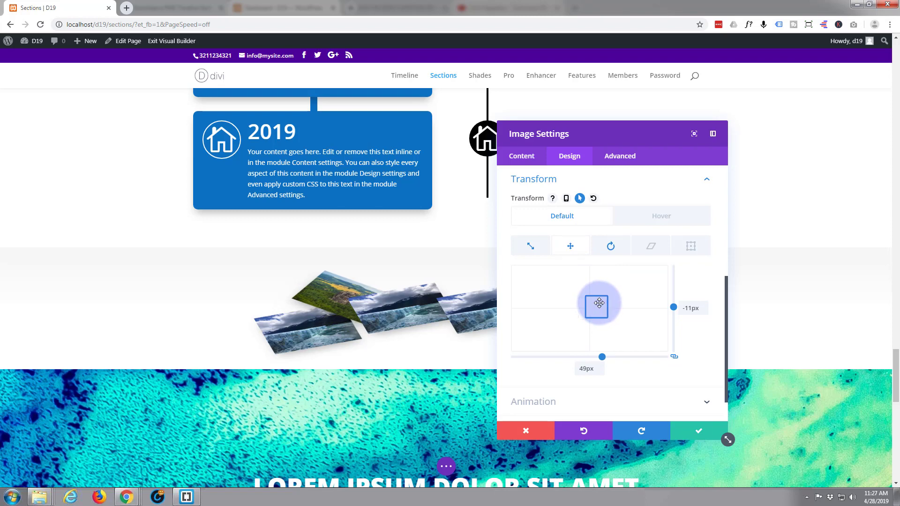
{"action": "left_click", "coordinate": [699, 431]}
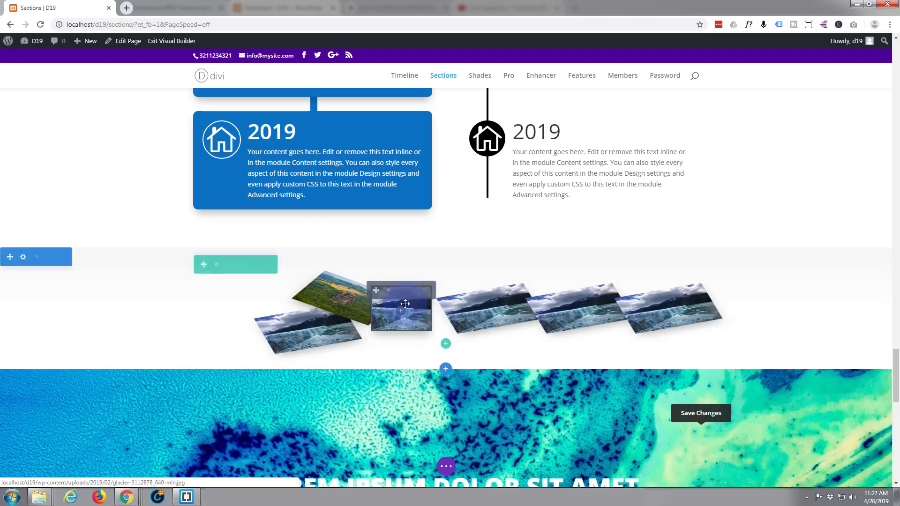
Step: Replace the third column's picture with prague-2192419_640-min.jpg from the media library
{"action": "left_click", "coordinate": [389, 291]}
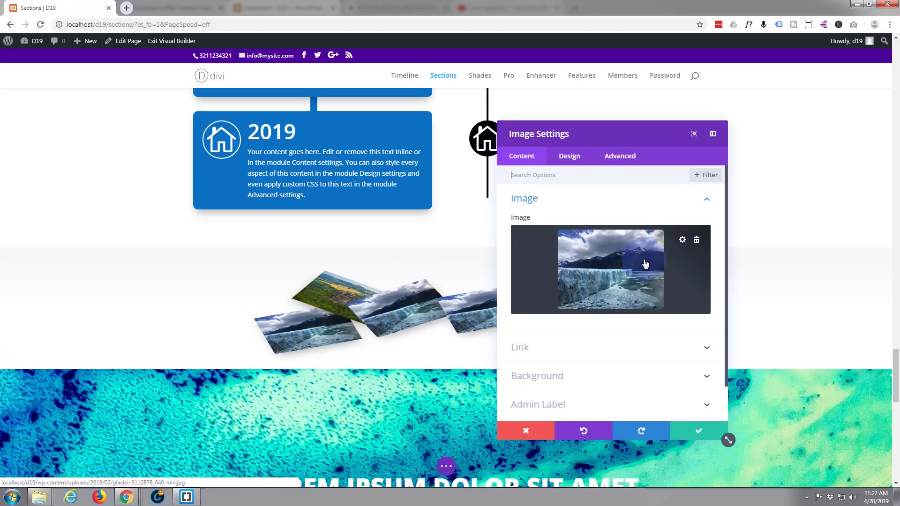
{"action": "left_click", "coordinate": [608, 267]}
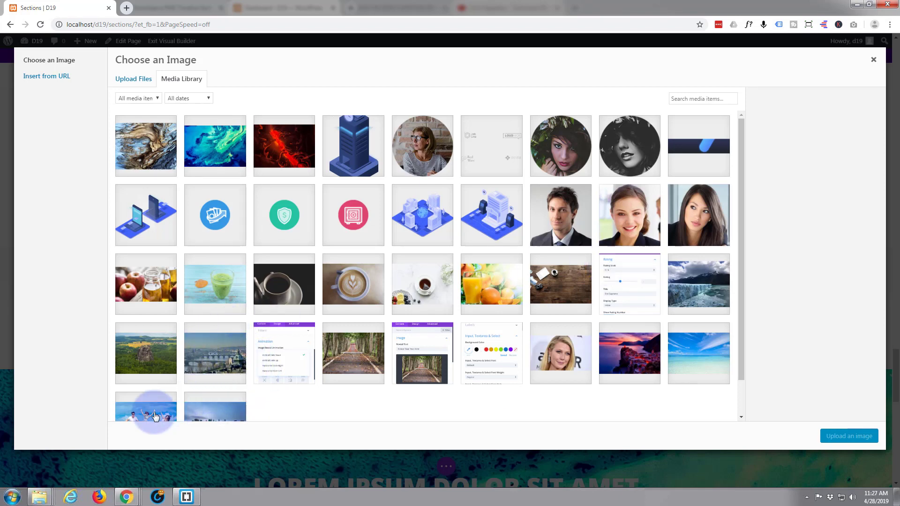
{"action": "left_click", "coordinate": [209, 364]}
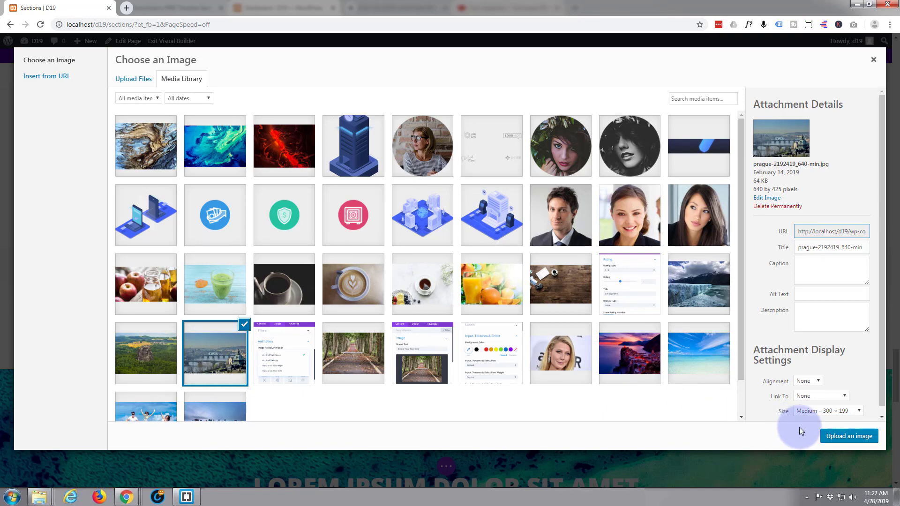
{"action": "left_click", "coordinate": [836, 437]}
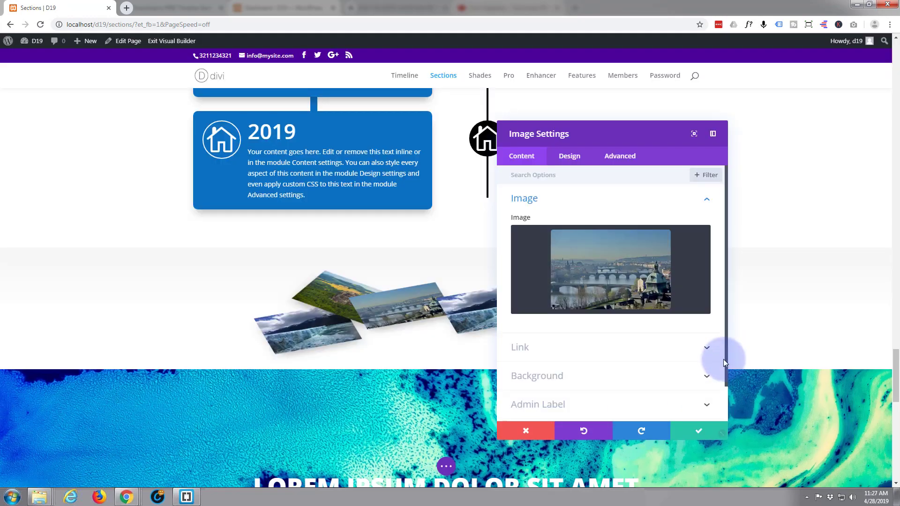
Step: Rotate the third column's image to 298deg on the first rotation dial in its default transform state
{"action": "left_click", "coordinate": [570, 156]}
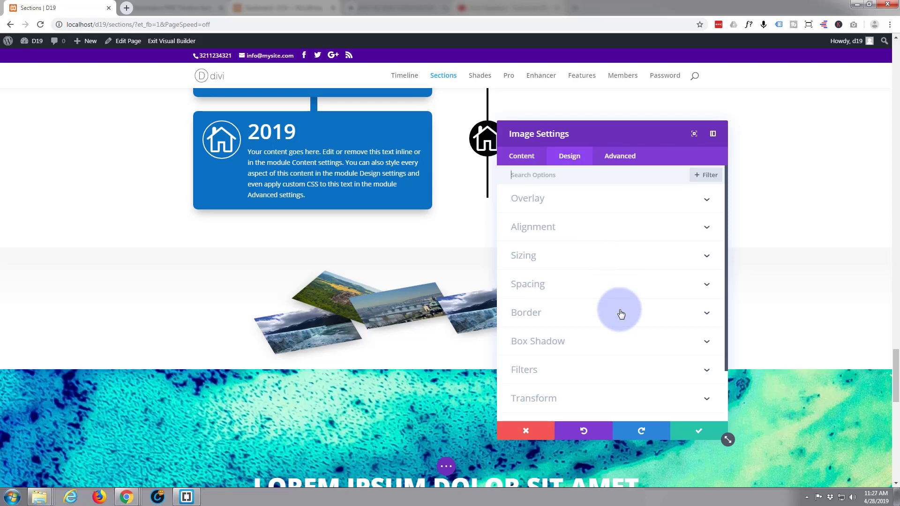
{"action": "left_click", "coordinate": [613, 402]}
{"action": "left_click", "coordinate": [612, 248]}
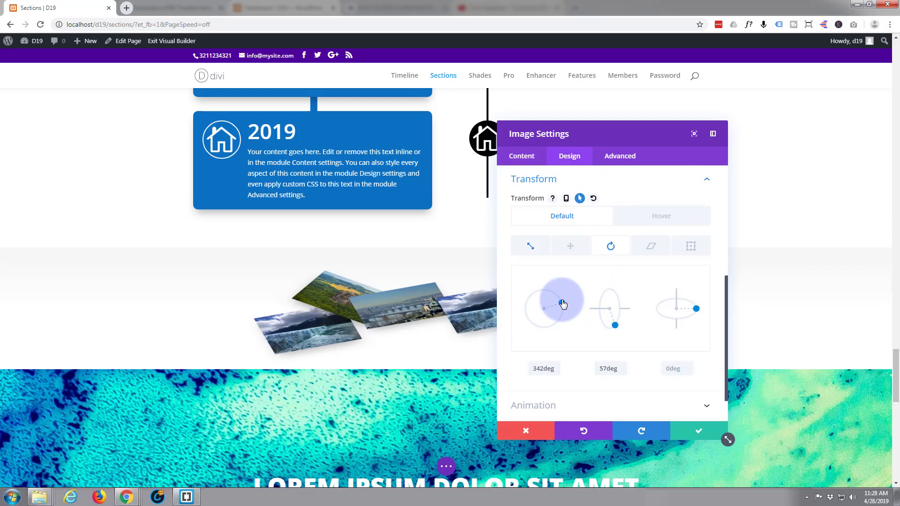
{"action": "mouse_move", "coordinate": [563, 302]}
{"action": "left_mouse_down"}
{"action": "mouse_move", "coordinate": [552, 287]}
{"action": "mouse_move", "coordinate": [556, 294]}
{"action": "left_mouse_up"}
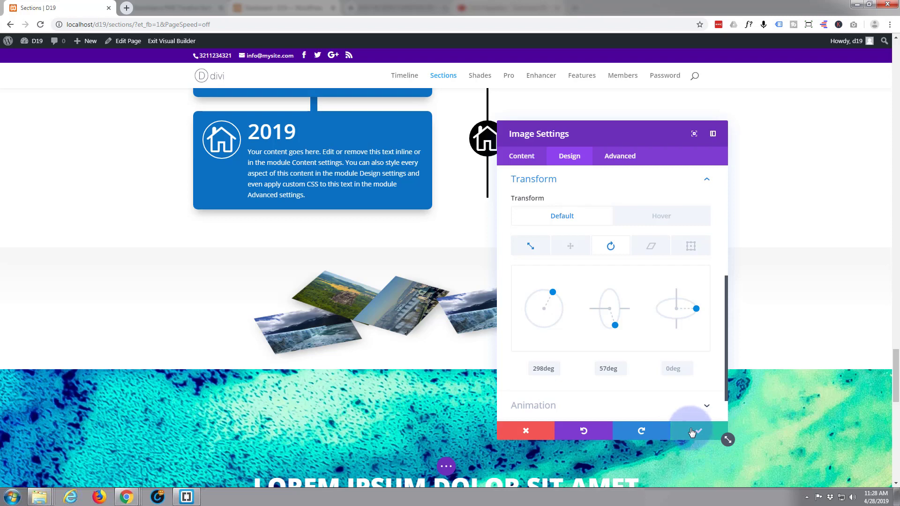
Step: Translate the third column's image by -11px horizontally and 16px vertically, and save its settings
{"action": "left_click", "coordinate": [531, 248]}
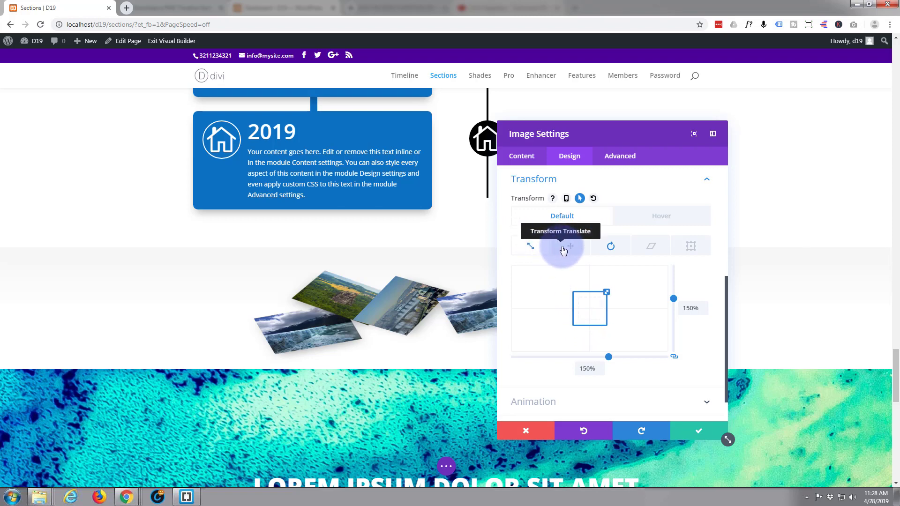
{"action": "left_click", "coordinate": [591, 309]}
{"action": "left_click_drag", "start_coordinate": [590, 312], "coordinate": [589, 311]}
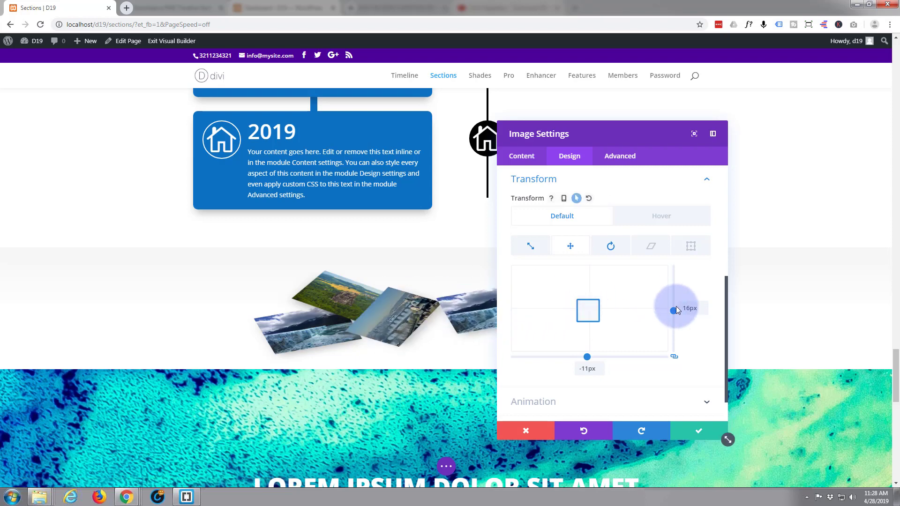
{"action": "left_click", "coordinate": [698, 431]}
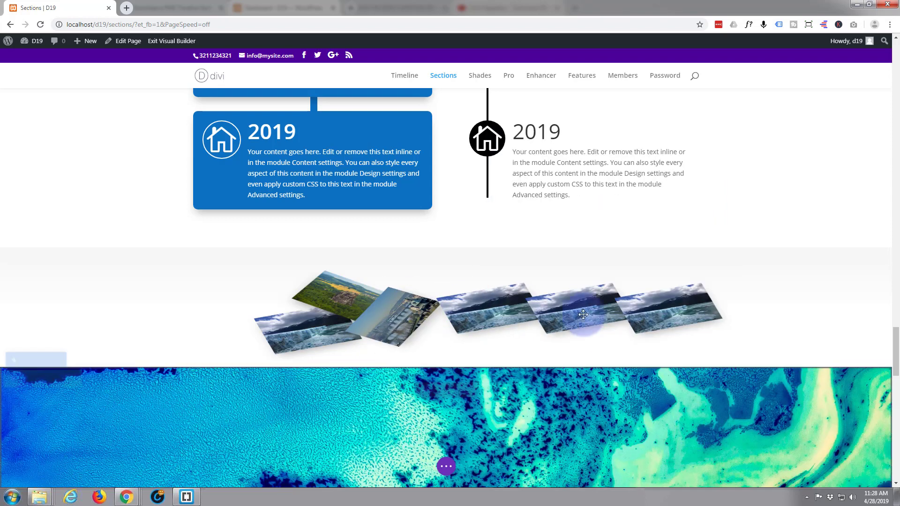
Step: Replace the fourth column's picture with woodland-656969_640-min.jpg from the media library
{"action": "mouse_move", "coordinate": [477, 293]}
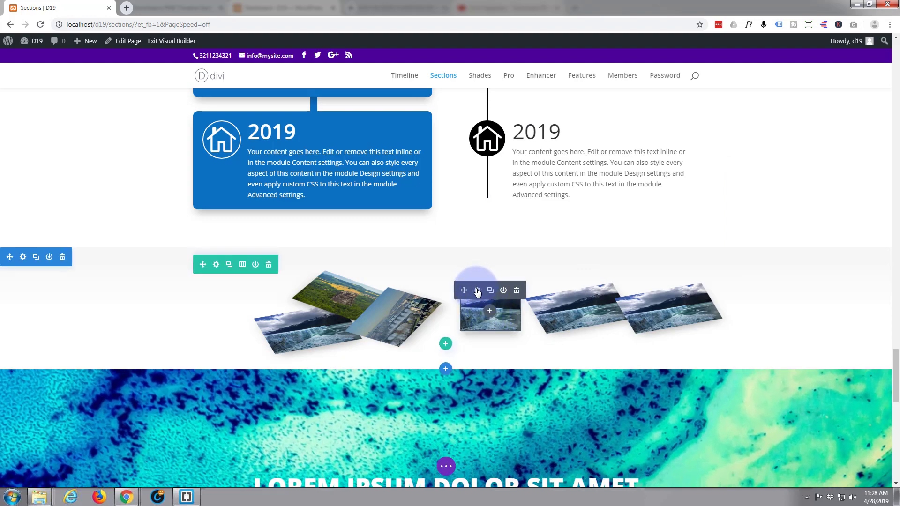
{"action": "left_click", "coordinate": [477, 292]}
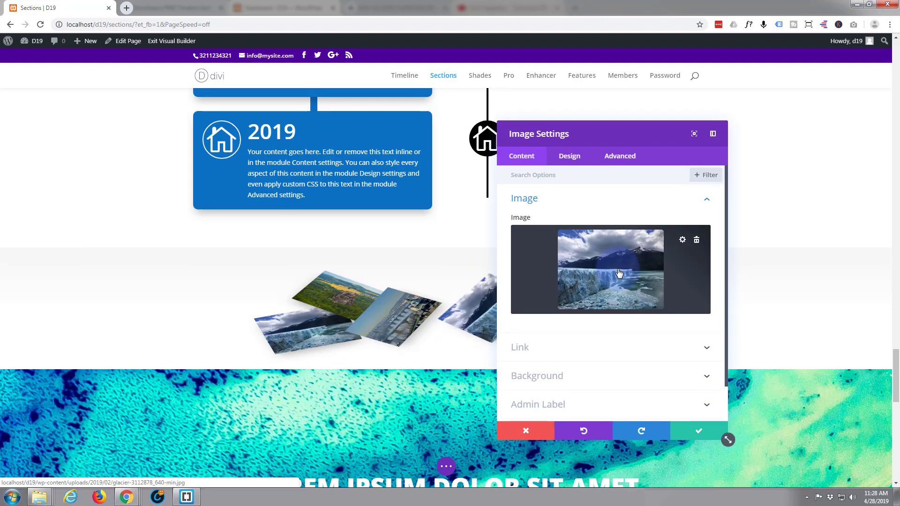
{"action": "left_click", "coordinate": [619, 273]}
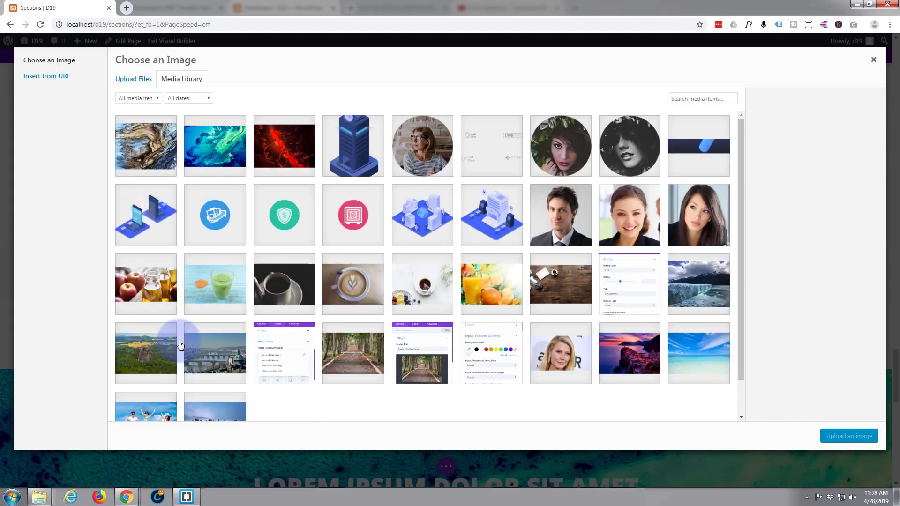
{"action": "left_click", "coordinate": [341, 360]}
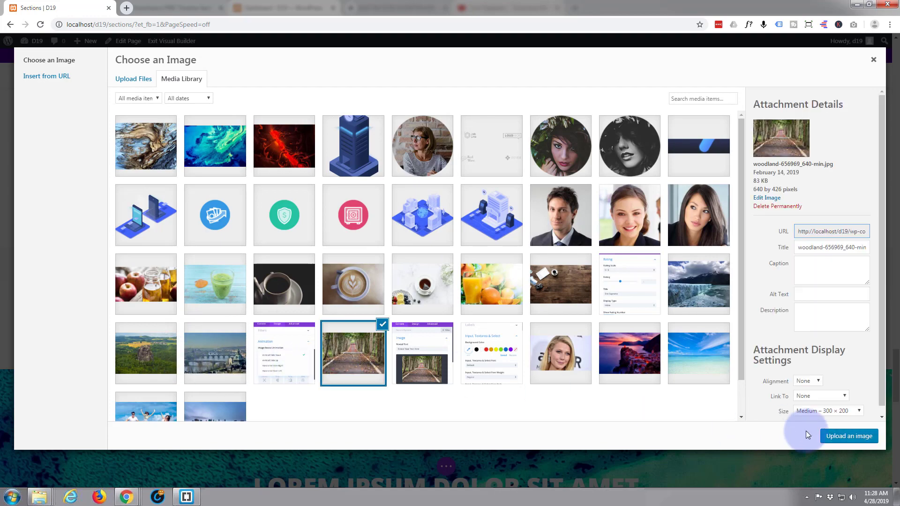
{"action": "left_click", "coordinate": [833, 438]}
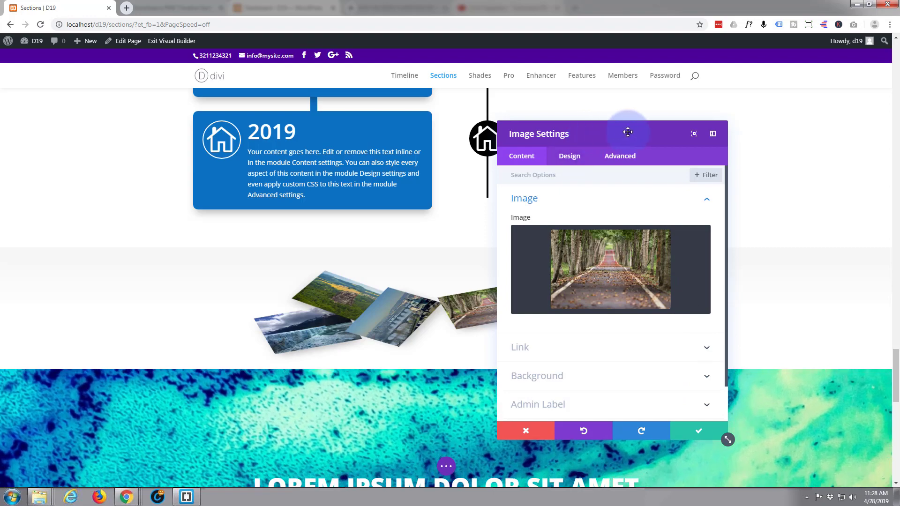
Step: Translate the fourth column's image by -40px horizontally and -26px vertically in its default state, and save its settings
{"action": "left_click_drag", "start_coordinate": [629, 131], "coordinate": [694, 126]}
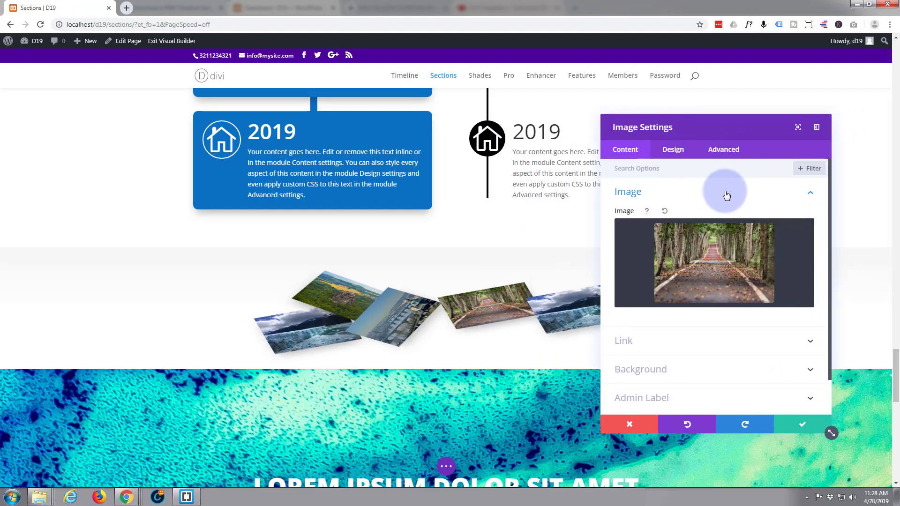
{"action": "left_click", "coordinate": [680, 151]}
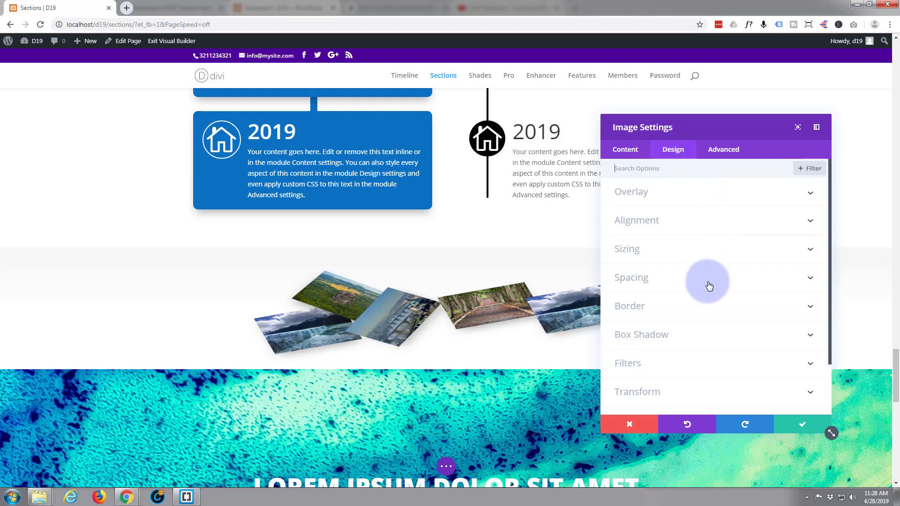
{"action": "left_click", "coordinate": [695, 397]}
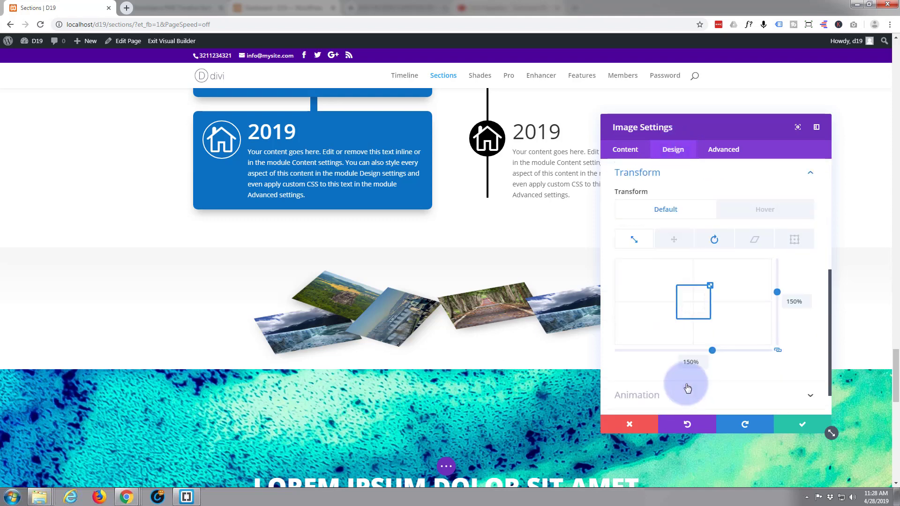
{"action": "left_click", "coordinate": [675, 243]}
{"action": "left_click_drag", "start_coordinate": [694, 302], "coordinate": [689, 302]}
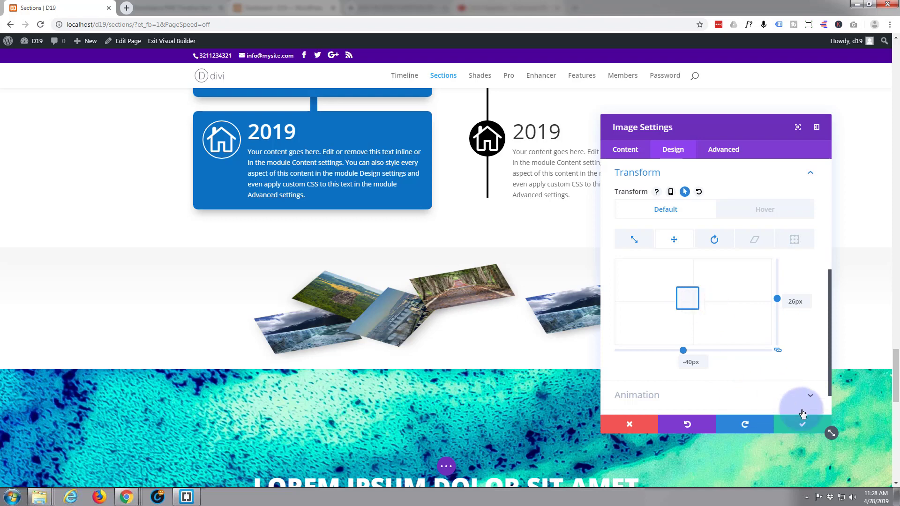
{"action": "left_click", "coordinate": [596, 332]}
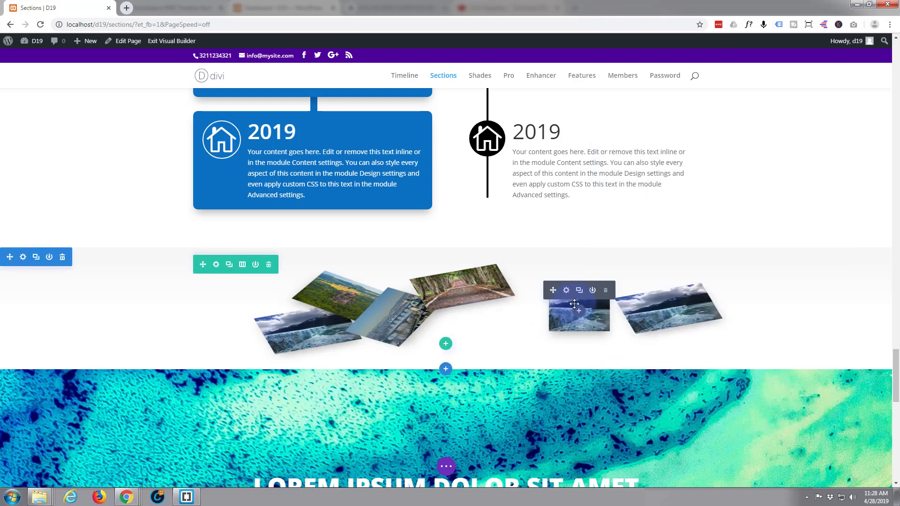
Step: Replace the fifth column's picture with pexels-photo-452738.jpeg from the media library
{"action": "left_click", "coordinate": [567, 291]}
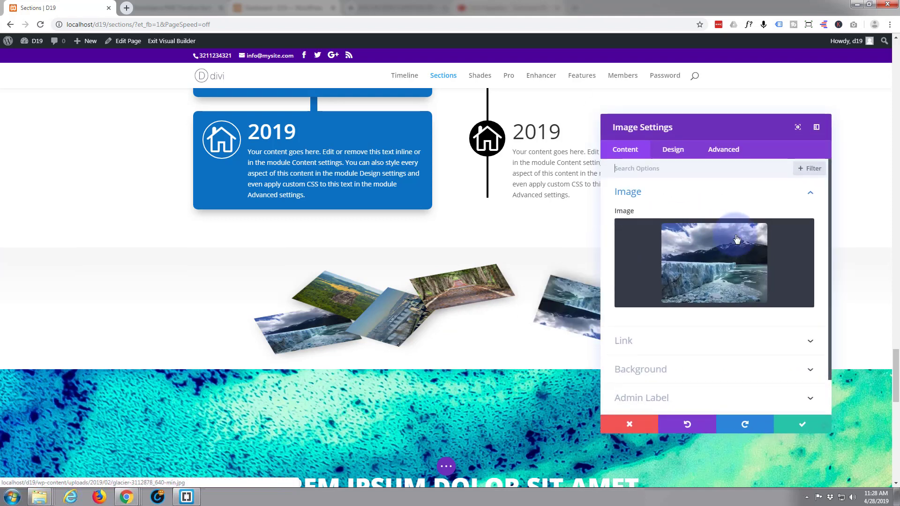
{"action": "left_click", "coordinate": [734, 268]}
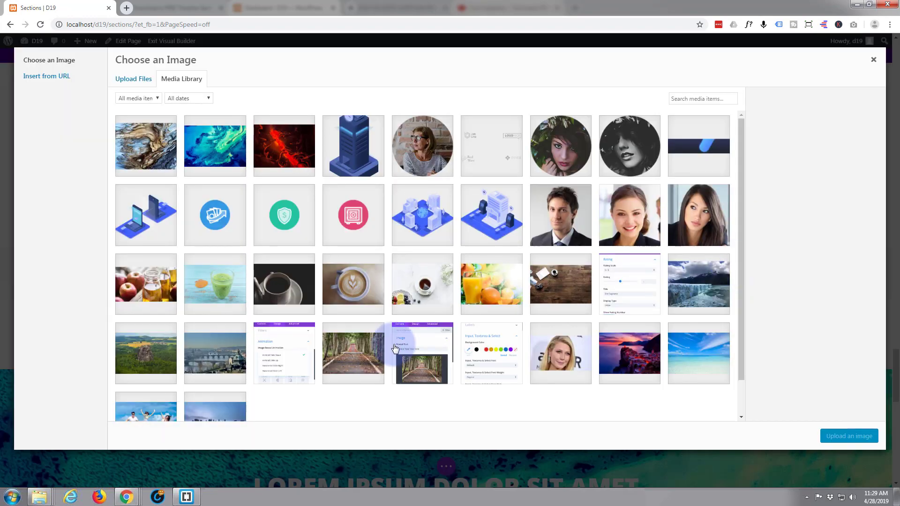
{"action": "left_click", "coordinate": [146, 419]}
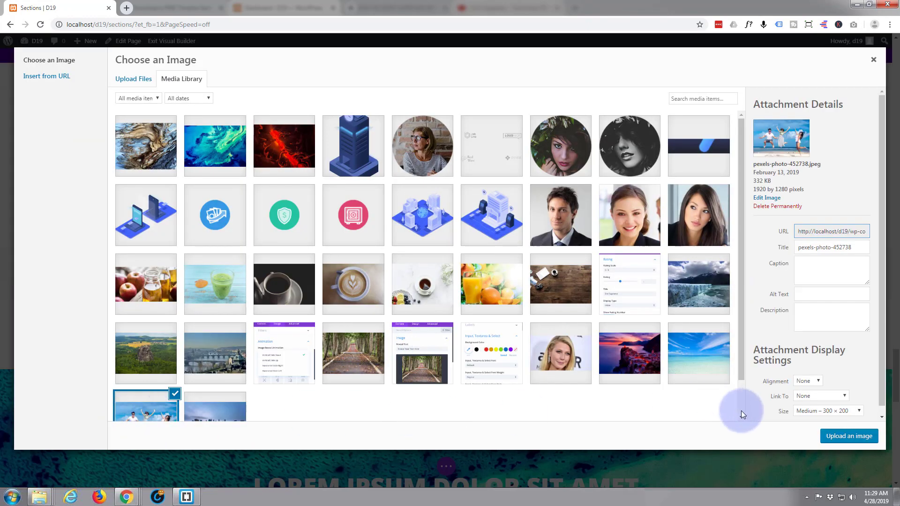
{"action": "left_click", "coordinate": [845, 436]}
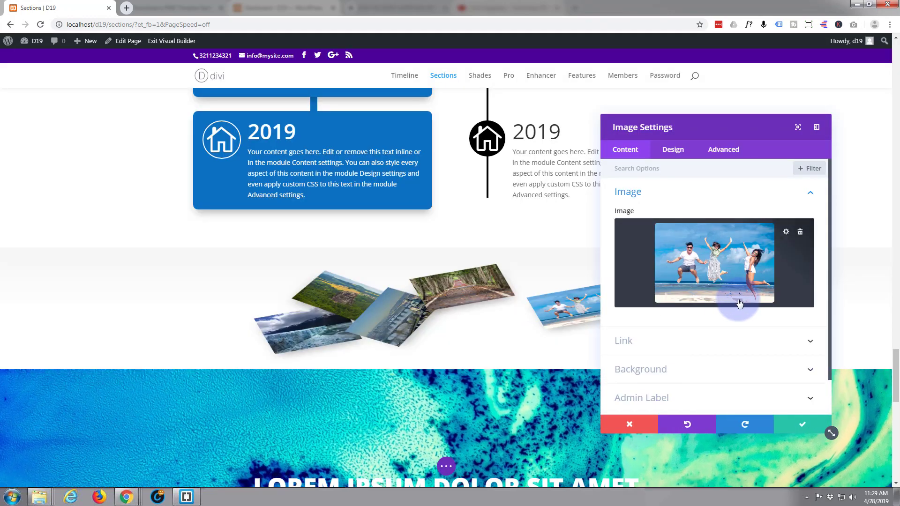
Step: Rotate the fifth column's image to 47deg on the first rotation axis in its default transform state
{"action": "left_click", "coordinate": [671, 155]}
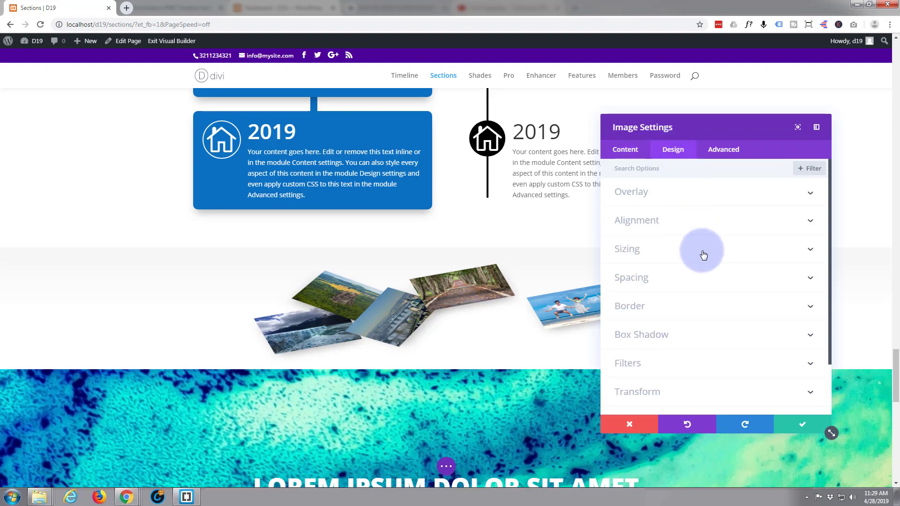
{"action": "left_click", "coordinate": [708, 393]}
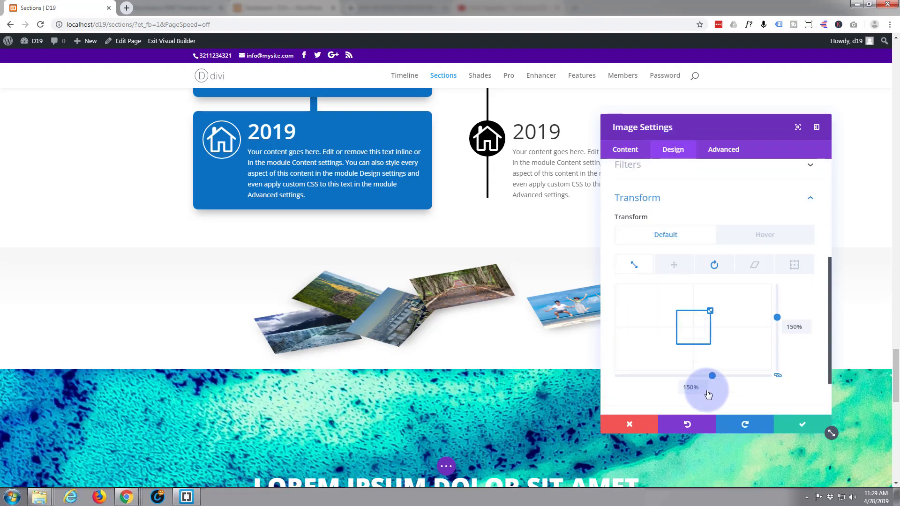
{"action": "left_click_drag", "start_coordinate": [719, 126], "coordinate": [728, 123]}
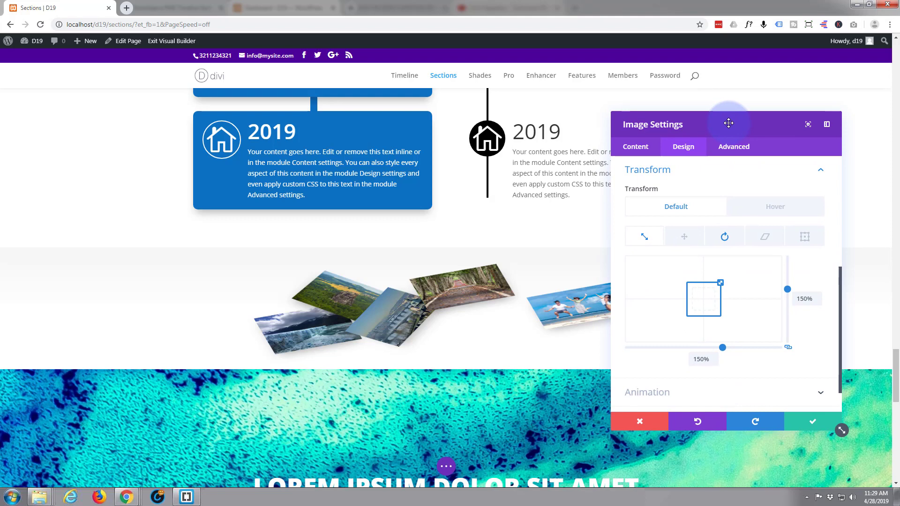
{"action": "left_click", "coordinate": [725, 236]}
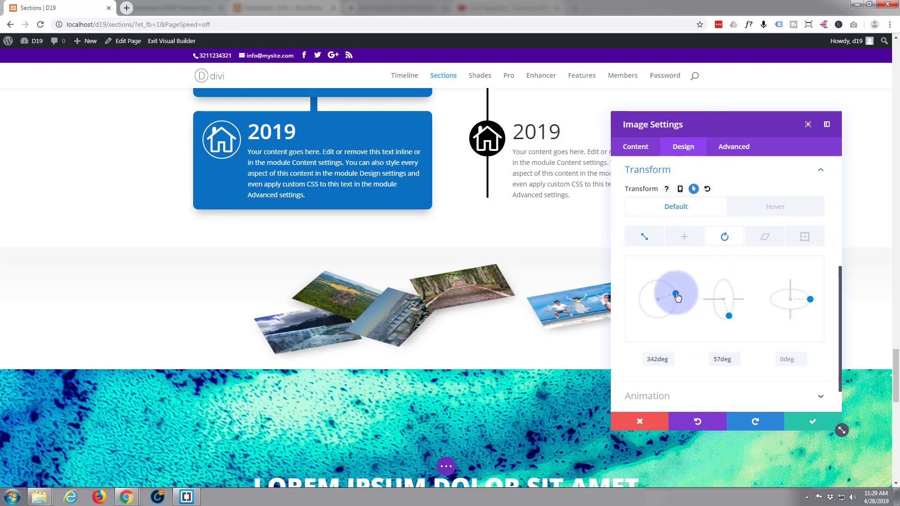
{"action": "left_click_drag", "start_coordinate": [677, 296], "coordinate": [671, 318]}
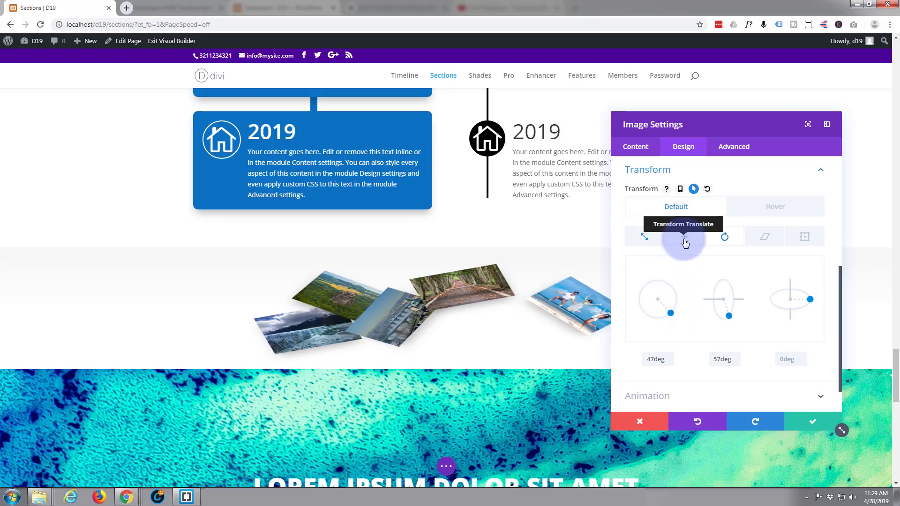
Step: Translate the fifth column's image by -115px horizontally and 23px vertically, and save its settings
{"action": "left_click", "coordinate": [685, 242]}
{"action": "left_click_drag", "start_coordinate": [705, 299], "coordinate": [690, 301]}
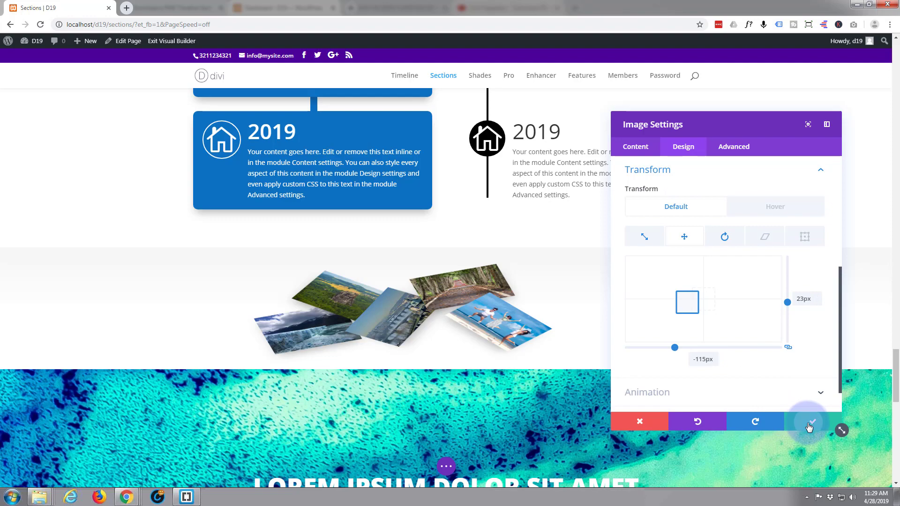
{"action": "left_click", "coordinate": [810, 427]}
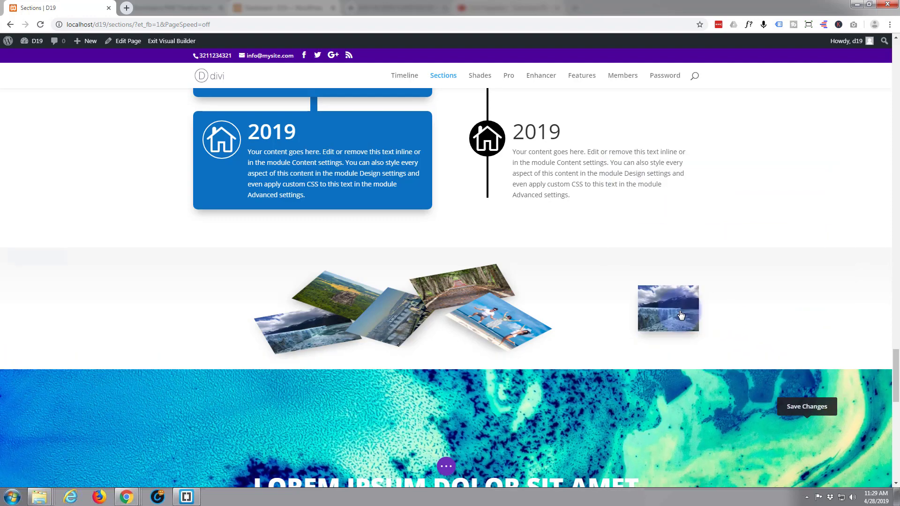
Step: Replace the sixth column's picture with pexels-photo-421927.jpeg from the media library
{"action": "left_click", "coordinate": [656, 293]}
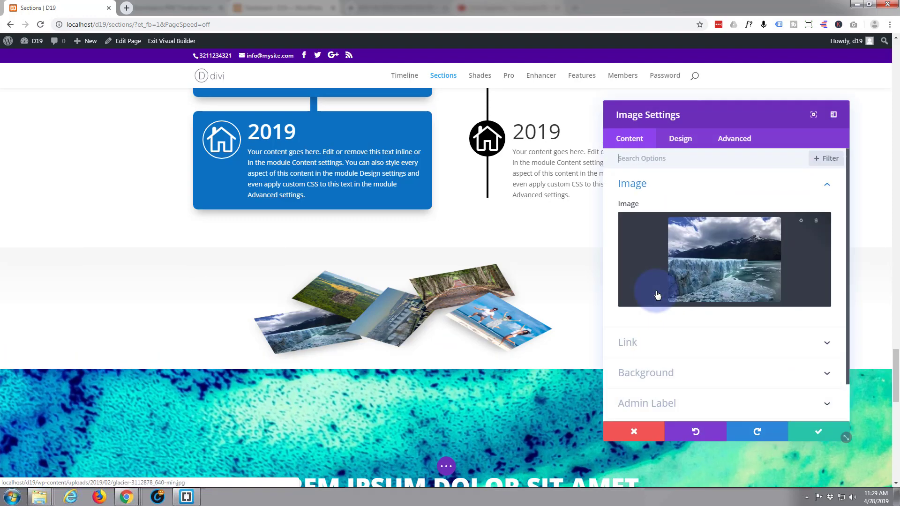
{"action": "left_click", "coordinate": [718, 260]}
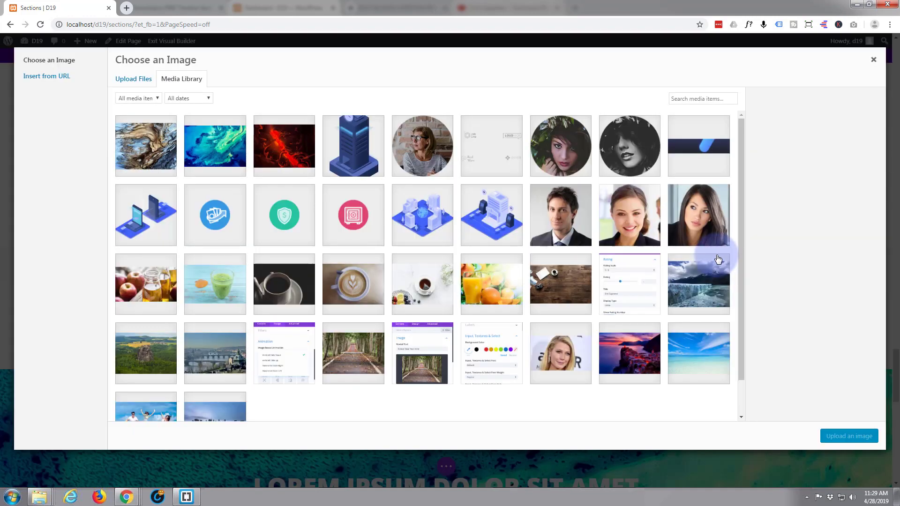
{"action": "scroll", "coordinate": [263, 347], "scroll_direction": "down", "scroll_amount": 2}
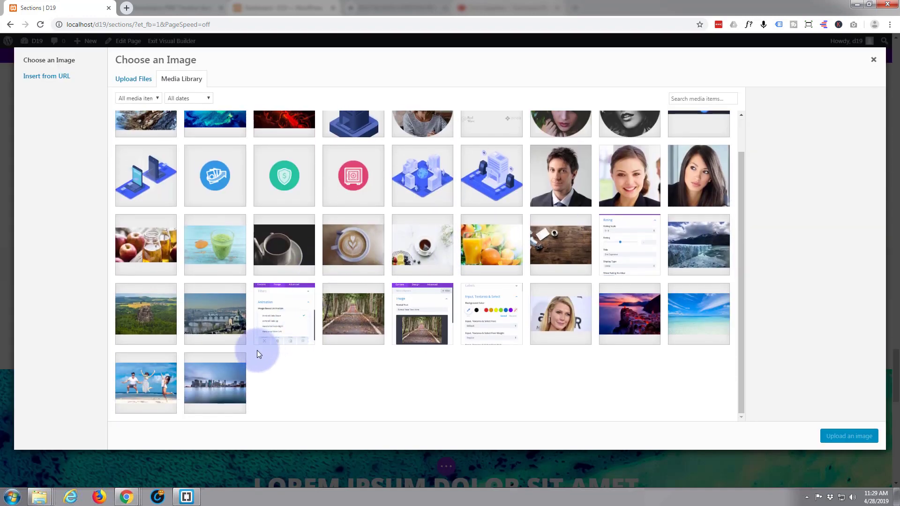
{"action": "left_click", "coordinate": [241, 372]}
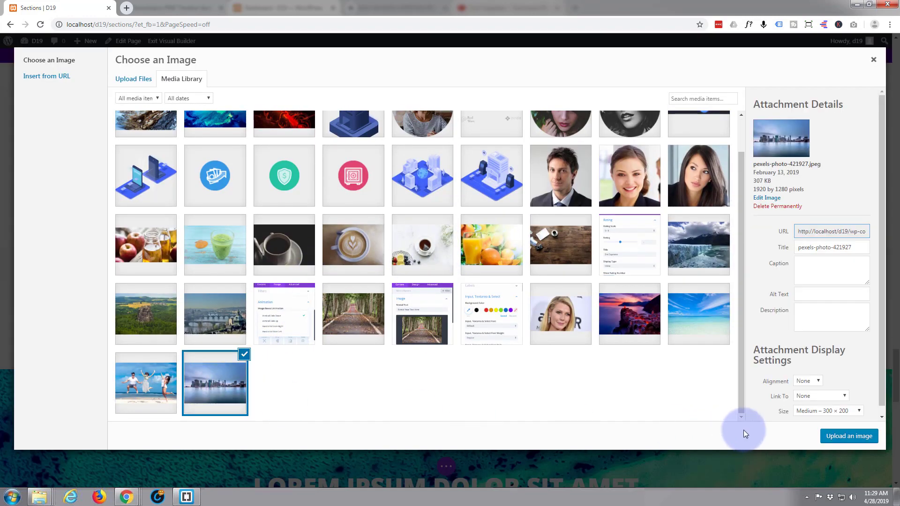
{"action": "left_click", "coordinate": [851, 439]}
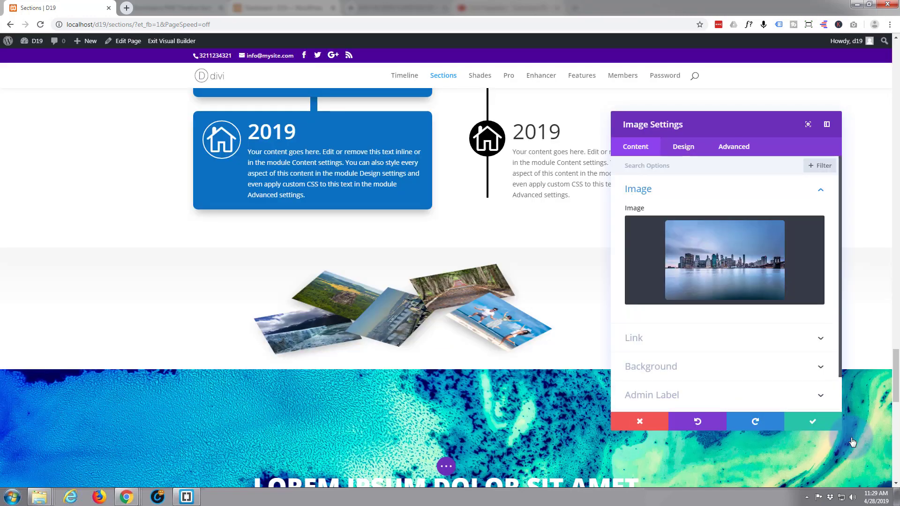
Step: Move the settings window clear of the gallery and translate the sixth column's image by -179px horizontally and -14px vertically
{"action": "left_click_drag", "start_coordinate": [766, 120], "coordinate": [749, 125]}
{"action": "left_click", "coordinate": [460, 180]}
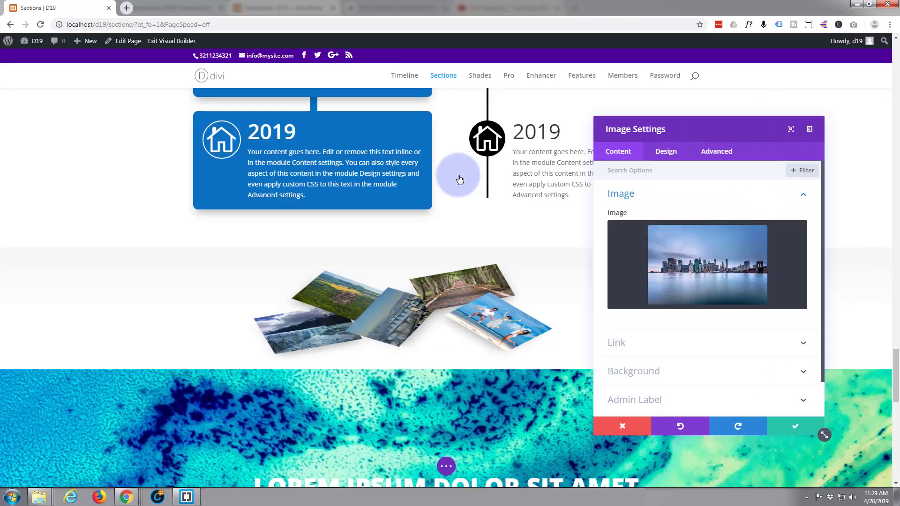
{"action": "left_click_drag", "start_coordinate": [460, 180], "coordinate": [175, 161]}
{"action": "left_click", "coordinate": [85, 188]}
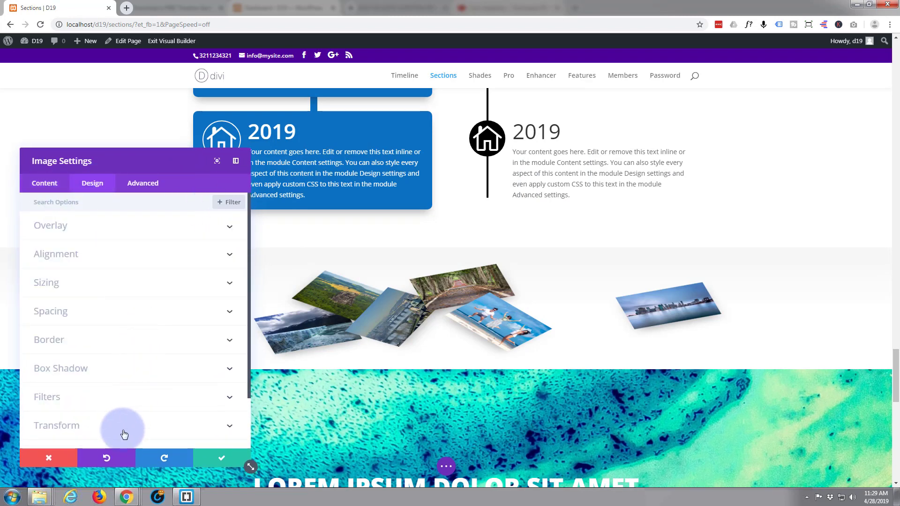
{"action": "left_click", "coordinate": [125, 435]}
{"action": "left_click", "coordinate": [93, 256]}
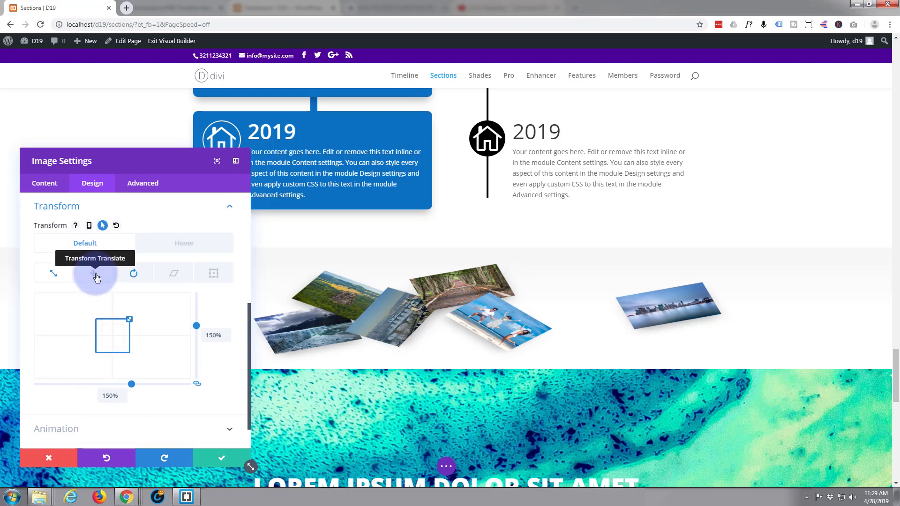
{"action": "left_click", "coordinate": [97, 277]}
{"action": "left_click", "coordinate": [114, 329]}
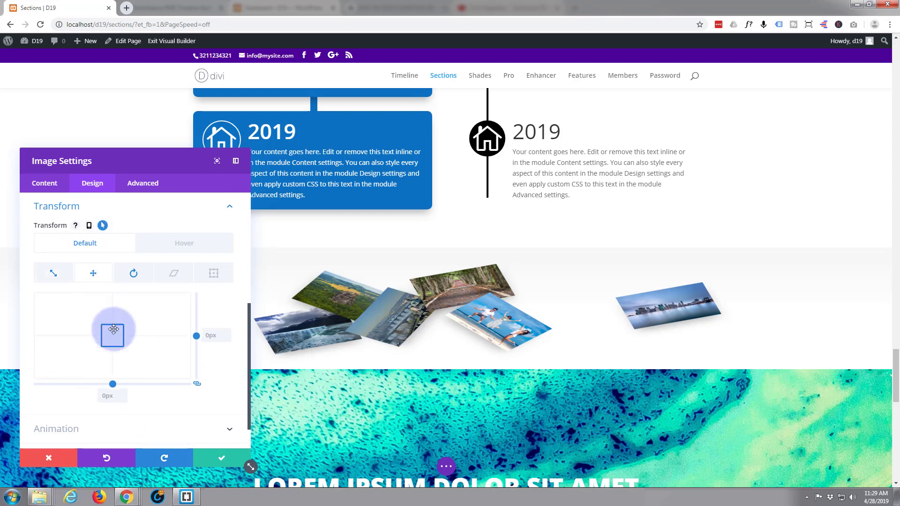
{"action": "left_click_drag", "start_coordinate": [115, 336], "coordinate": [91, 334]}
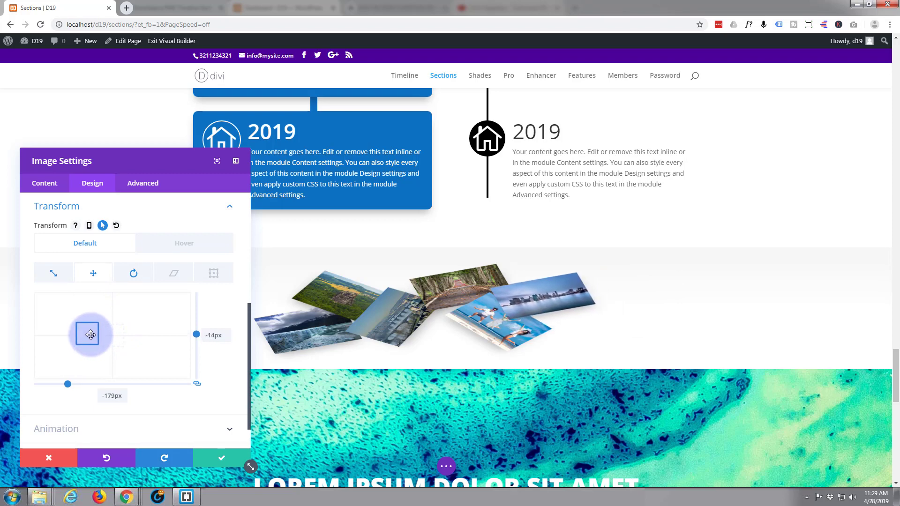
Step: Rotate the sixth column's image to 75deg on the first rotation axis in its default transform state
{"action": "left_click", "coordinate": [132, 276]}
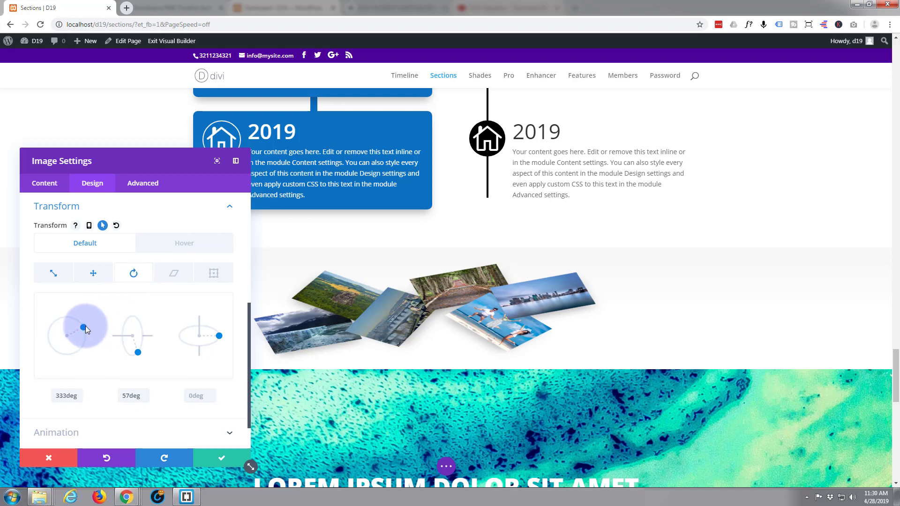
{"action": "left_click_drag", "start_coordinate": [85, 326], "coordinate": [81, 323]}
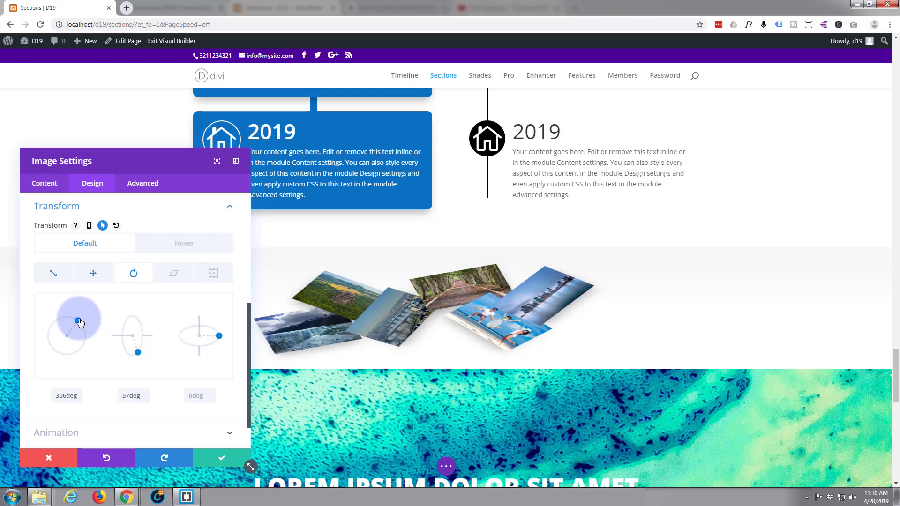
{"action": "left_click_drag", "start_coordinate": [80, 323], "coordinate": [73, 358]}
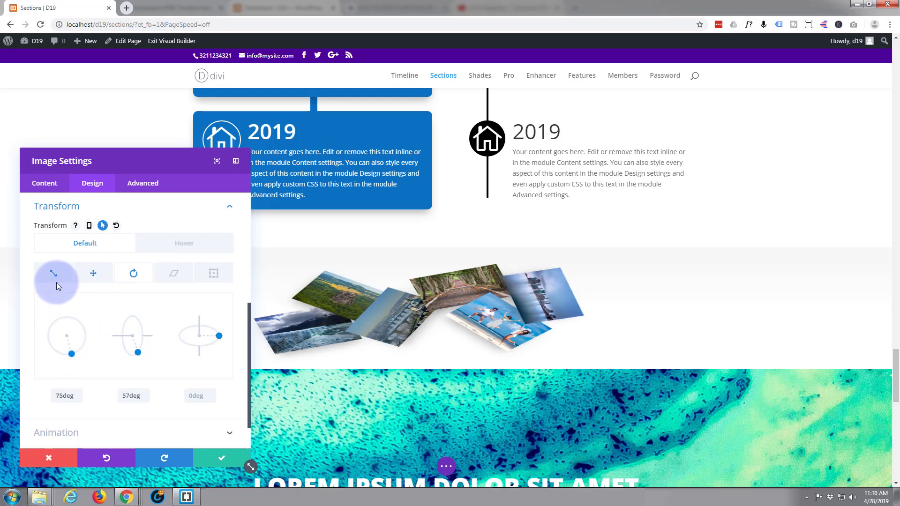
Step: Translate the sixth column's image by -150px horizontally and 22px vertically, and save its settings
{"action": "left_click", "coordinate": [93, 274]}
{"action": "left_click_drag", "start_coordinate": [94, 332], "coordinate": [98, 338]}
{"action": "left_click", "coordinate": [233, 234]}
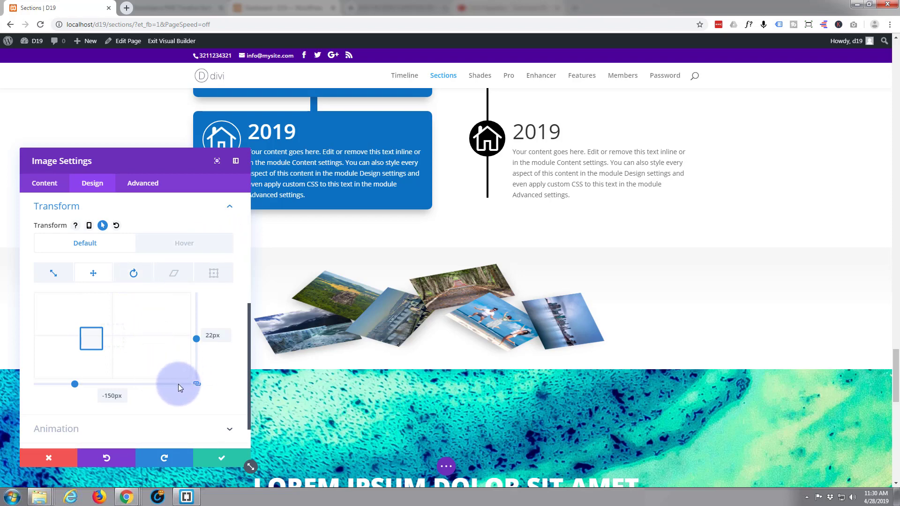
{"action": "left_click", "coordinate": [221, 463]}
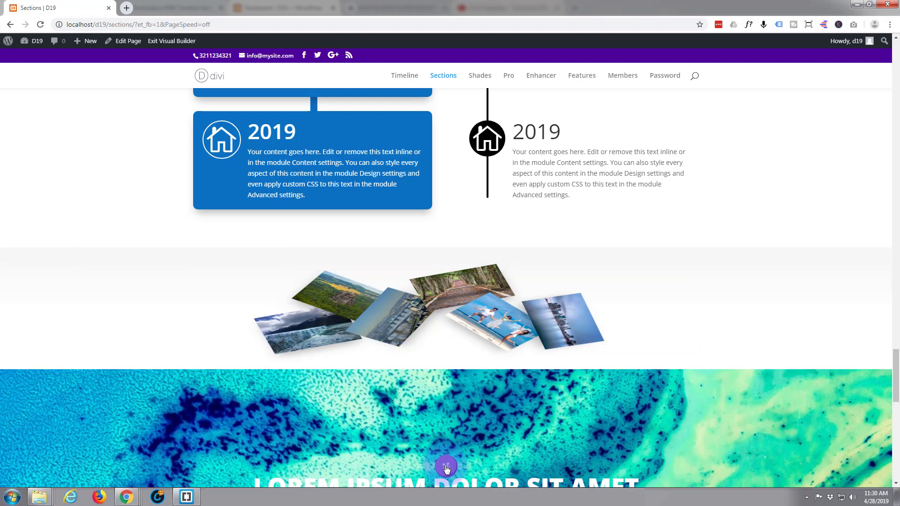
Step: Examine the gallery section's row of six image modules in wireframe view, and return to the desktop view
{"action": "left_click", "coordinate": [446, 468]}
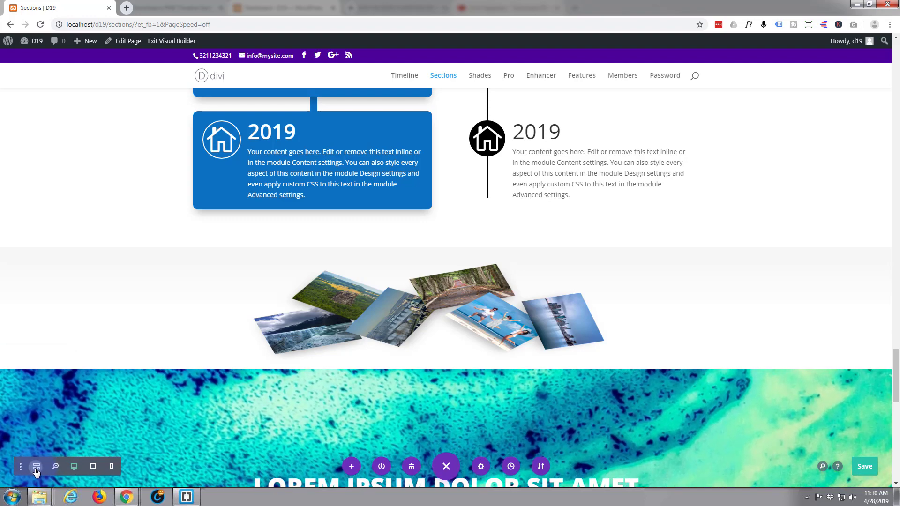
{"action": "left_click", "coordinate": [36, 467]}
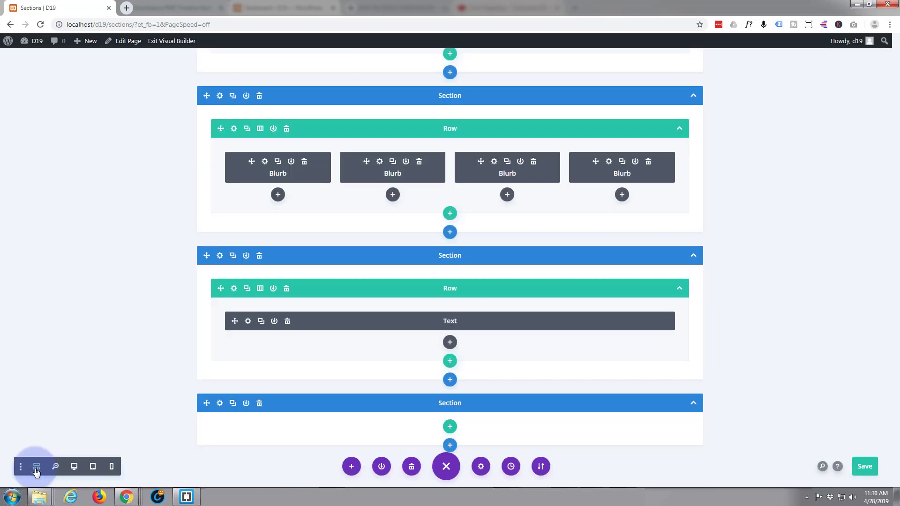
{"action": "left_click", "coordinate": [271, 352]}
{"action": "scroll", "coordinate": [290, 299], "scroll_direction": "up", "scroll_amount": 1}
{"action": "scroll", "coordinate": [289, 299], "scroll_direction": "up", "scroll_amount": 5}
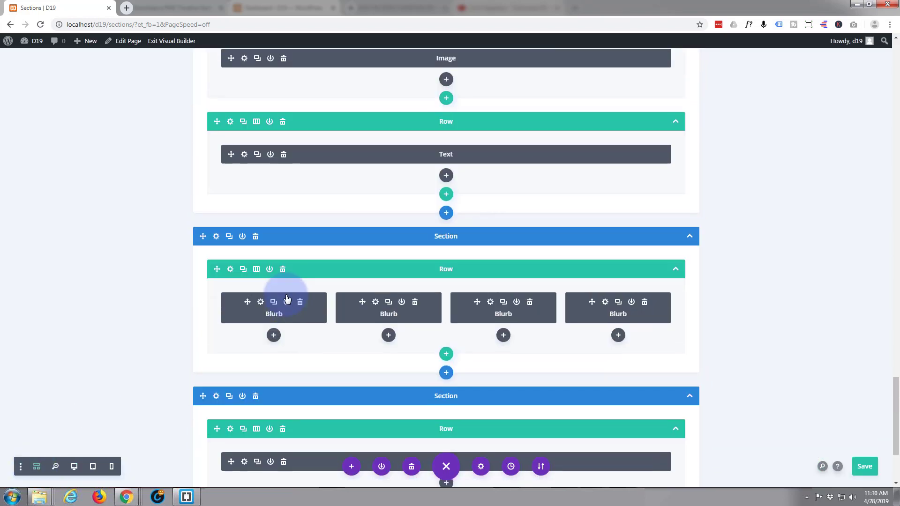
{"action": "scroll", "coordinate": [286, 297], "scroll_direction": "up", "scroll_amount": 4}
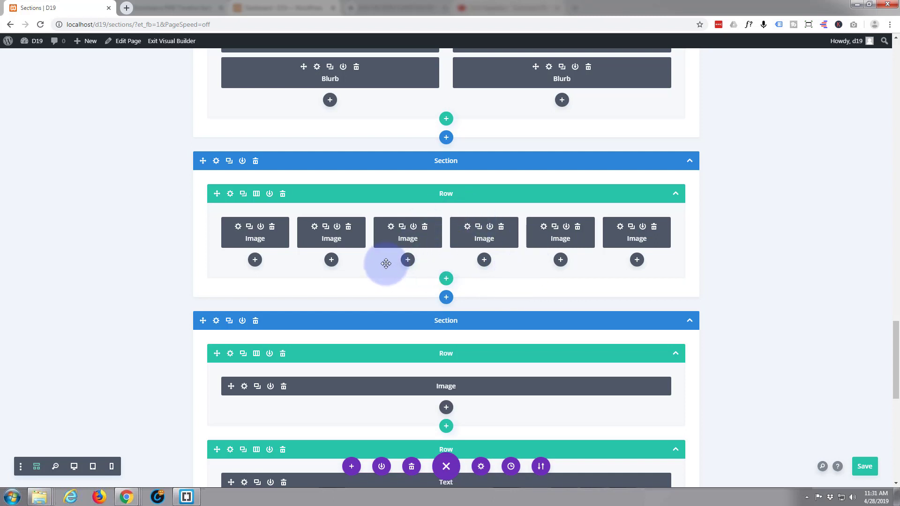
{"action": "left_click", "coordinate": [74, 467]}
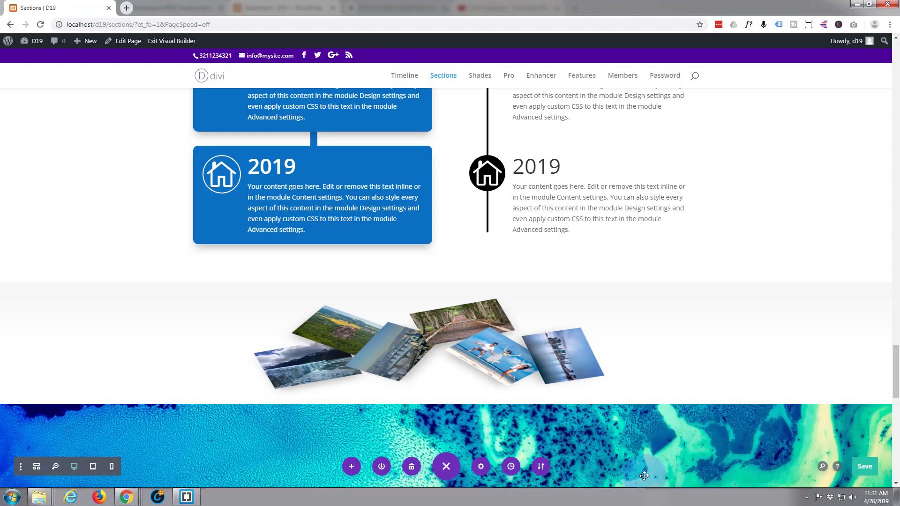
Step: Save the page and exit the Visual Builder
{"action": "left_click", "coordinate": [865, 467]}
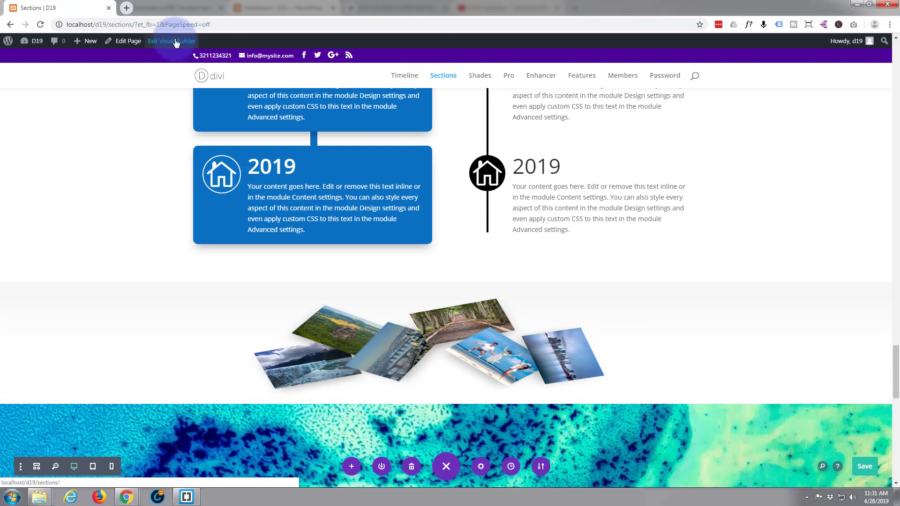
{"action": "left_click", "coordinate": [176, 42]}
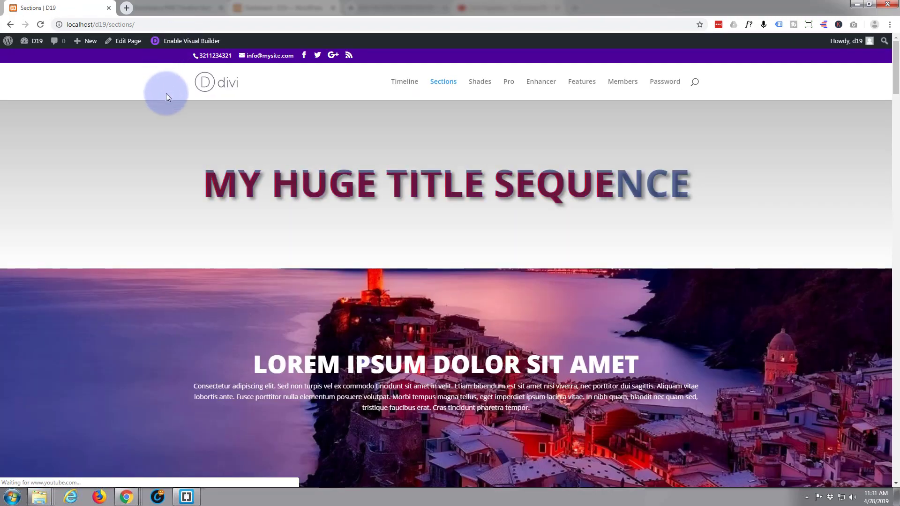
Step: Check the image gallery on the live page by opening the glacier picture in its lightbox and closing it
{"action": "scroll", "coordinate": [166, 94], "scroll_direction": "down", "scroll_amount": 6}
{"action": "scroll", "coordinate": [167, 95], "scroll_direction": "down", "scroll_amount": 18}
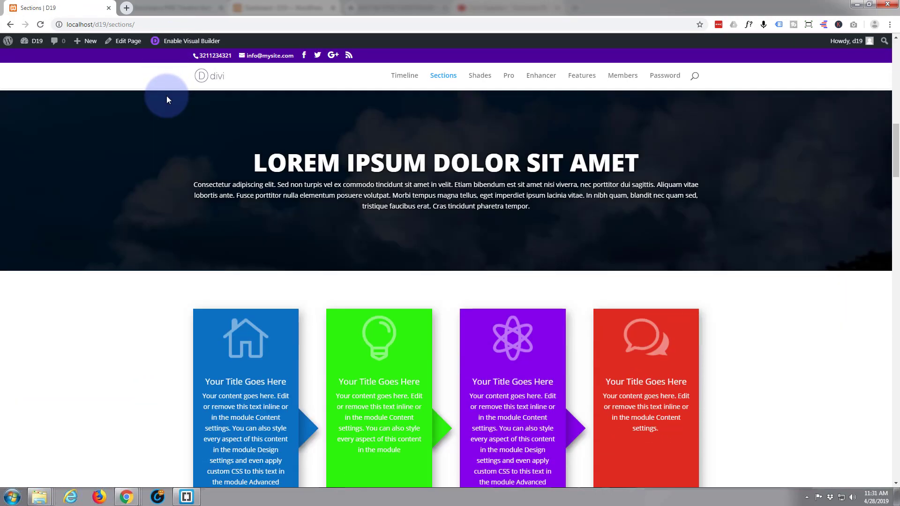
{"action": "scroll", "coordinate": [167, 96], "scroll_direction": "down", "scroll_amount": 18}
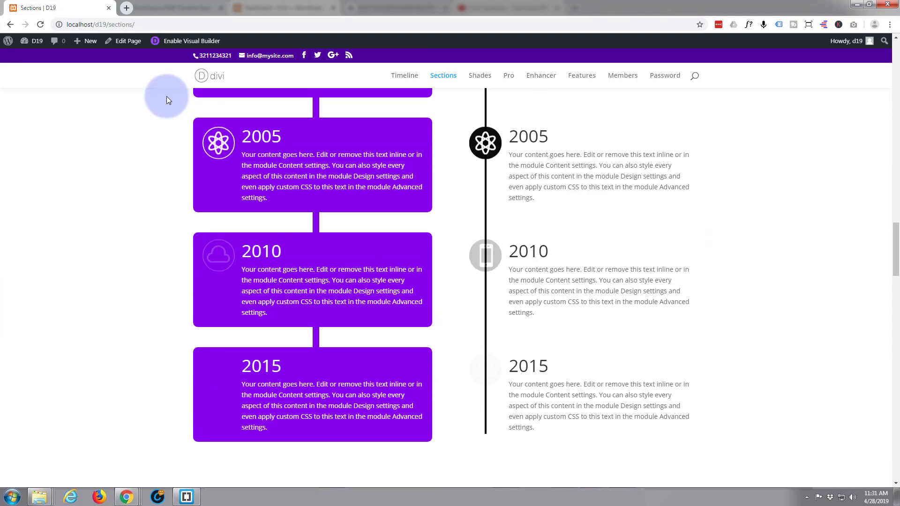
{"action": "scroll", "coordinate": [167, 99], "scroll_direction": "down", "scroll_amount": 18}
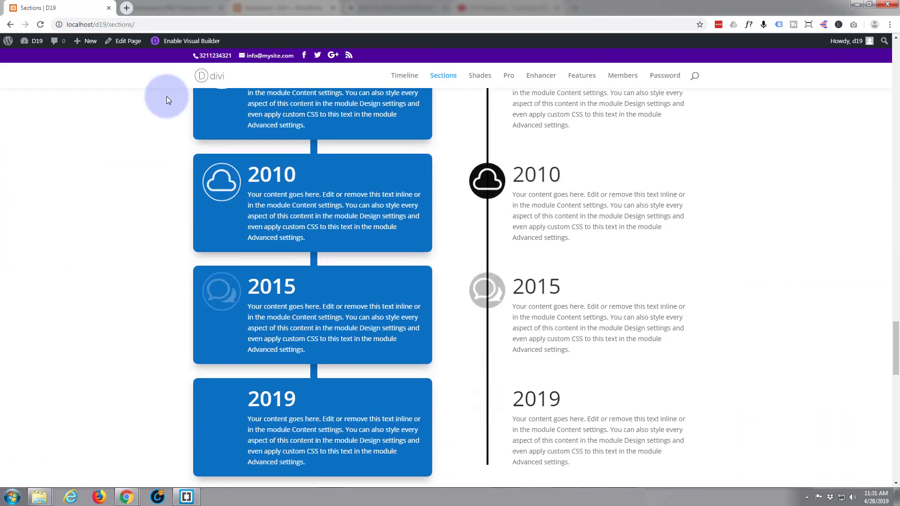
{"action": "scroll", "coordinate": [167, 96], "scroll_direction": "up", "scroll_amount": 2}
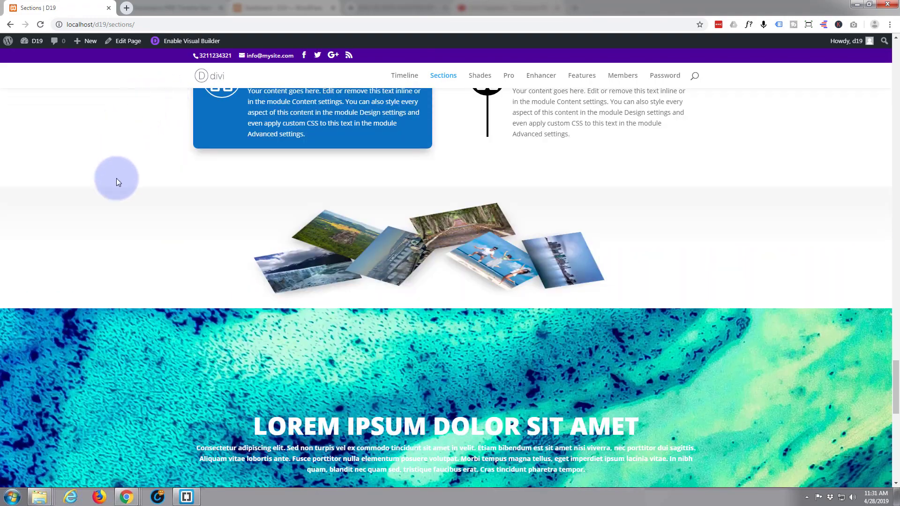
{"action": "left_click", "coordinate": [313, 279]}
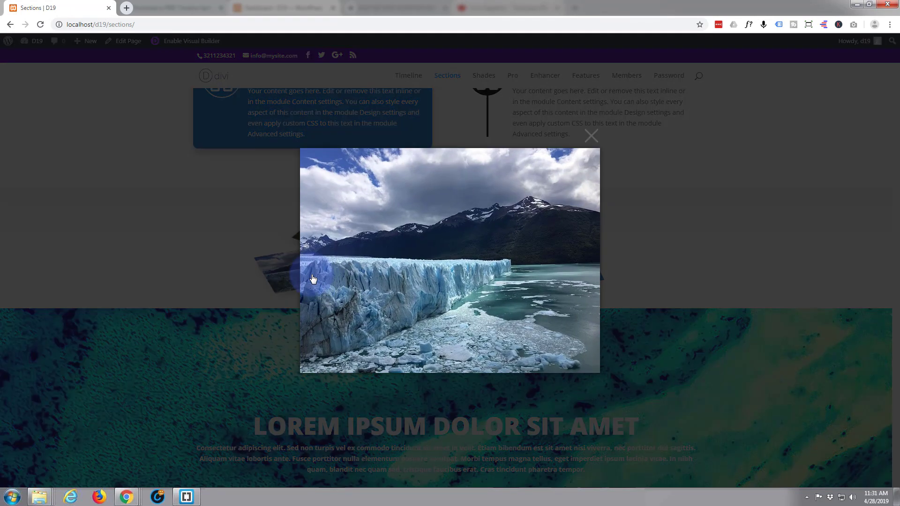
{"action": "left_click", "coordinate": [157, 190]}
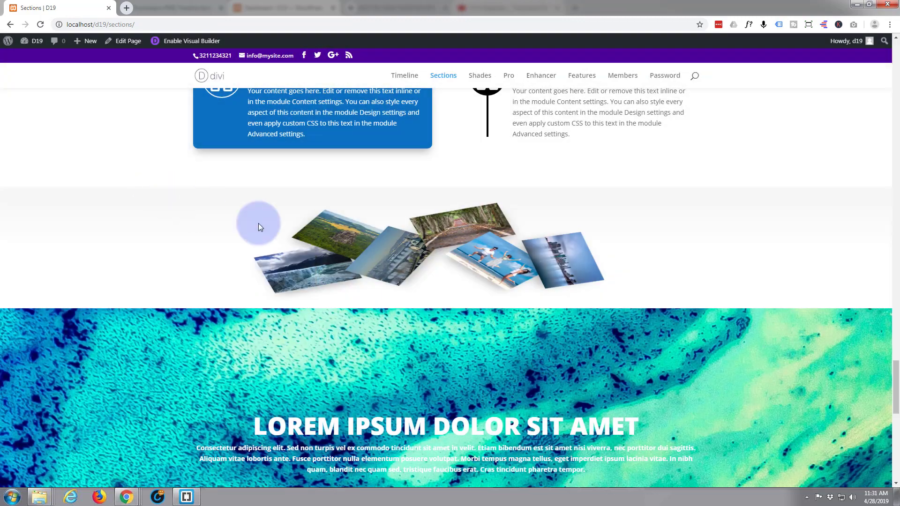
Step: View the rock formation, river bridges and tree-lined road pictures one by one in the gallery's lightbox, closing each
{"action": "left_click", "coordinate": [337, 237]}
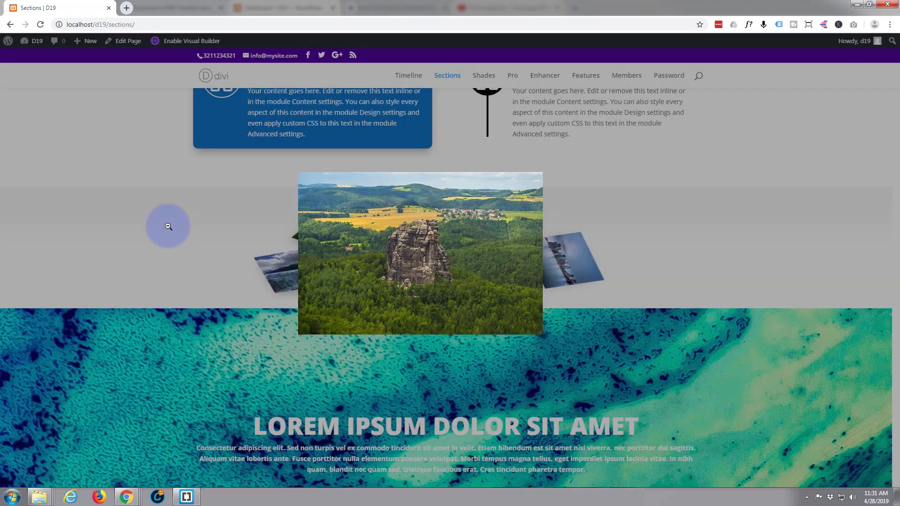
{"action": "left_click", "coordinate": [169, 227]}
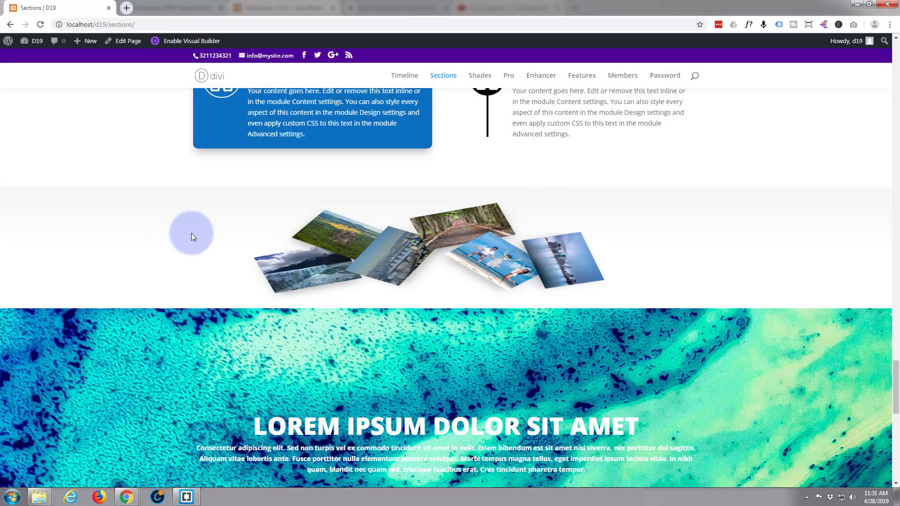
{"action": "left_click", "coordinate": [391, 266]}
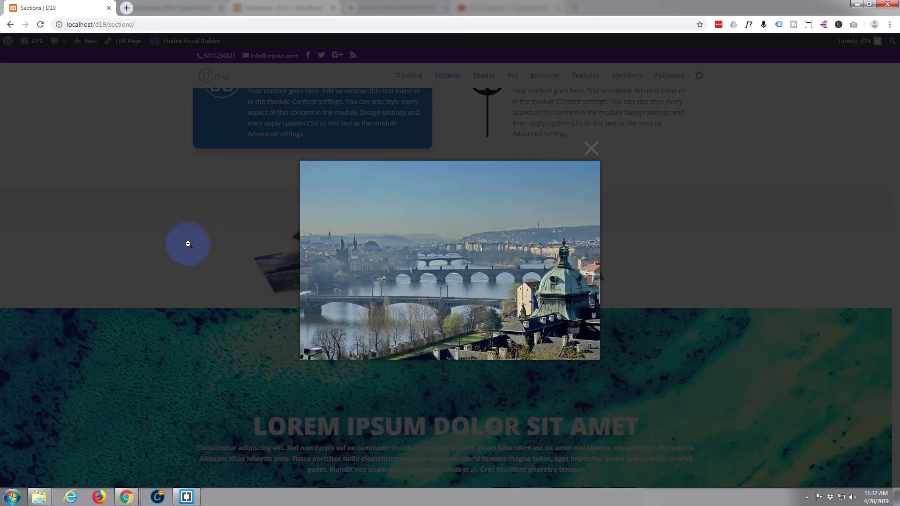
{"action": "left_click", "coordinate": [591, 149]}
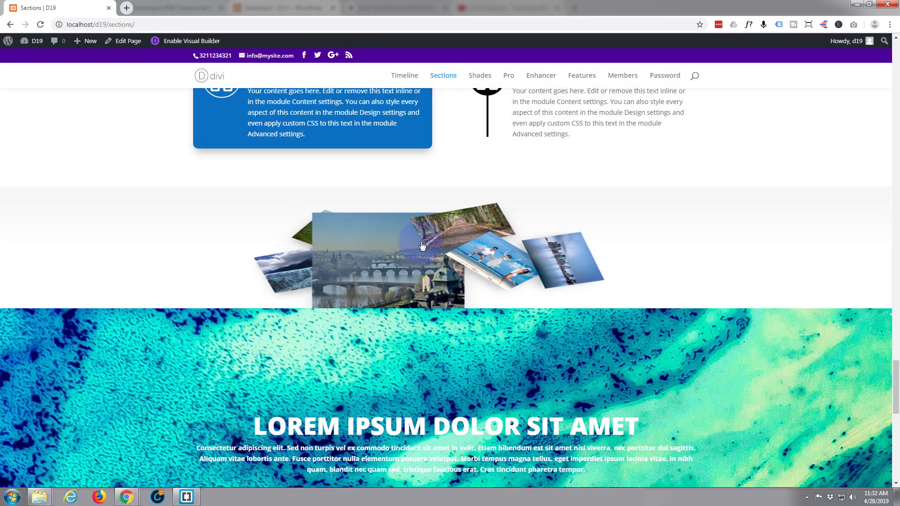
{"action": "left_click", "coordinate": [449, 229]}
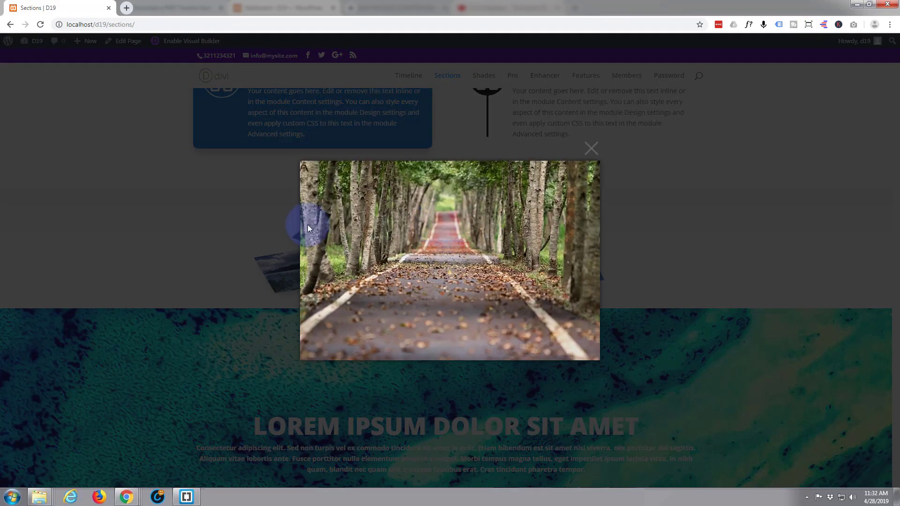
{"action": "left_click", "coordinate": [200, 235]}
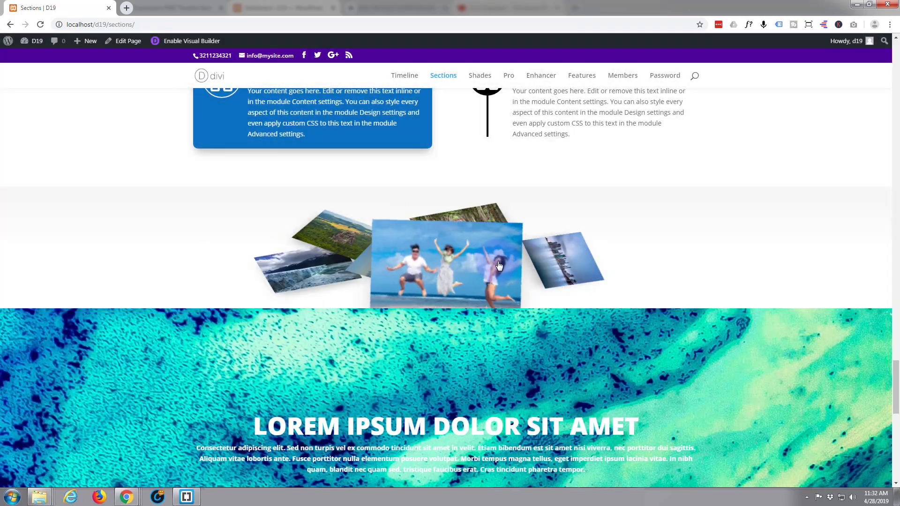
Step: View the beach jumpers and city skyline pictures in the lightbox, closing each one to return to the gallery
{"action": "left_click", "coordinate": [478, 269]}
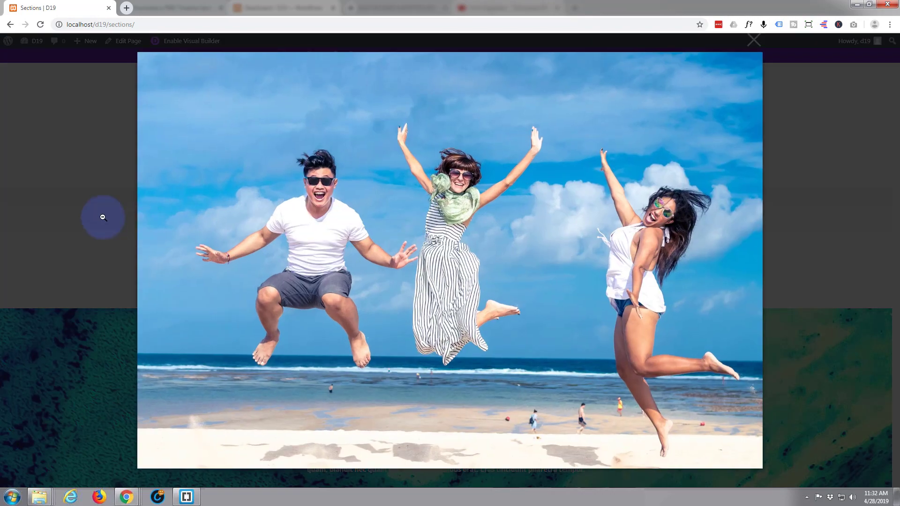
{"action": "left_click", "coordinate": [92, 207]}
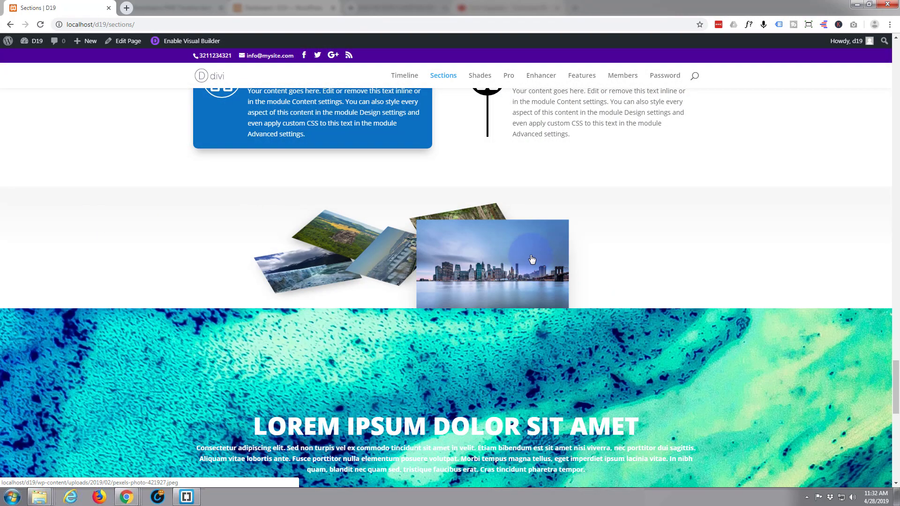
{"action": "left_click", "coordinate": [519, 209]}
{"action": "left_click", "coordinate": [604, 209]}
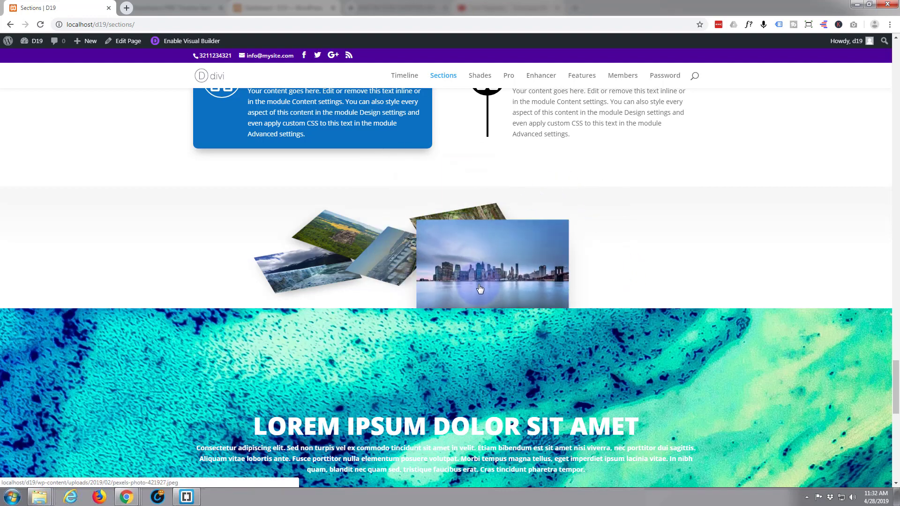
{"action": "left_click", "coordinate": [503, 263]}
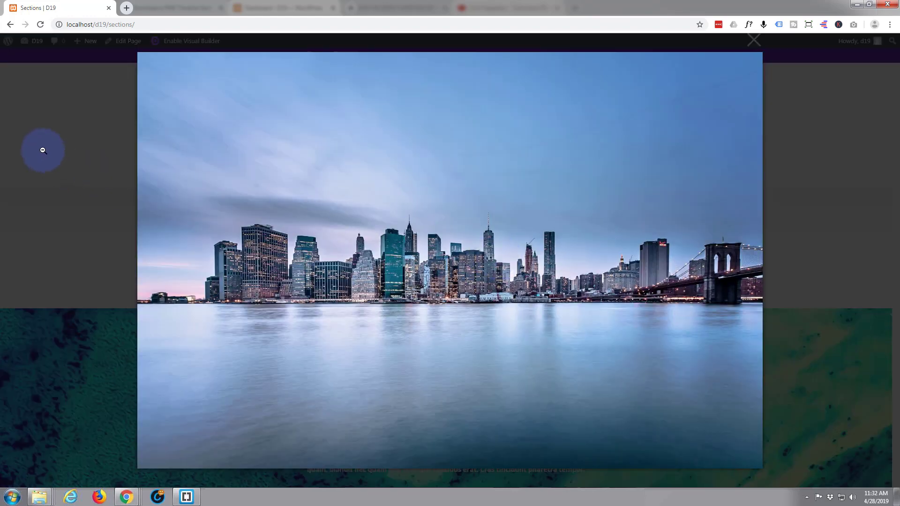
{"action": "left_click", "coordinate": [42, 150]}
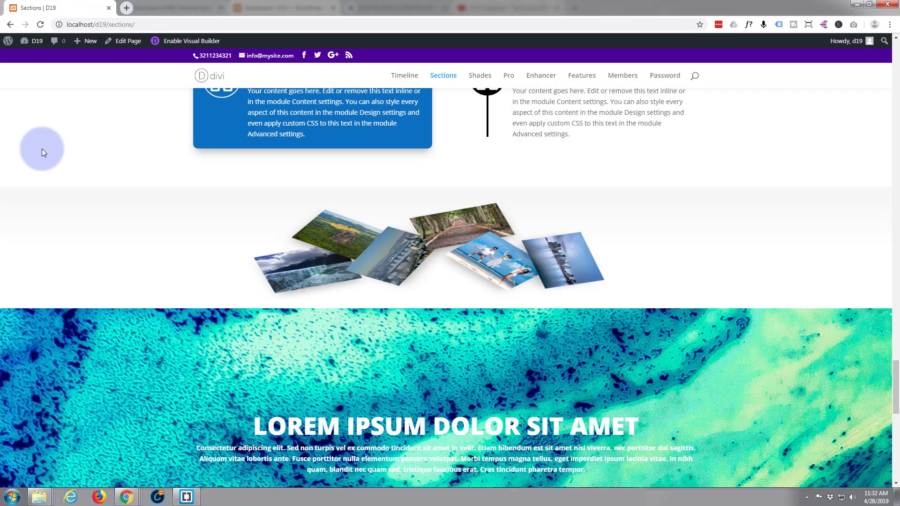